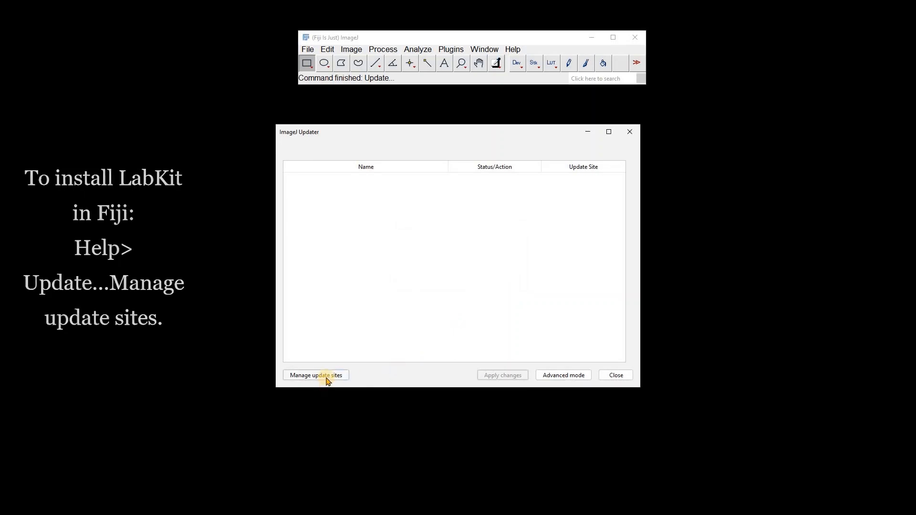
Enable the Labkit update site in the updater's list of update sites and close the list
{"action": "left_click", "coordinate": [310, 375]}
{"action": "scroll", "coordinate": [607, 194], "scroll_direction": "down", "scroll_amount": 20}
{"action": "scroll", "coordinate": [605, 233], "scroll_direction": "down", "scroll_amount": 8}
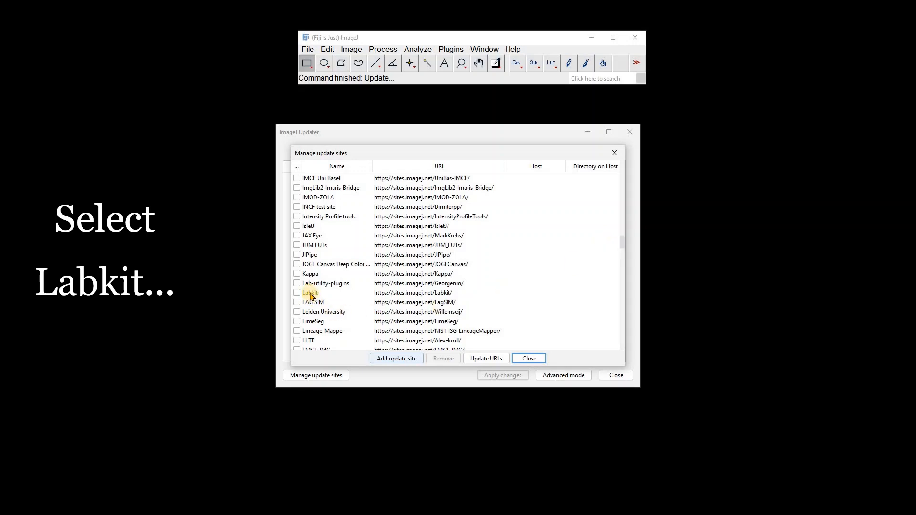
{"action": "left_click", "coordinate": [297, 292]}
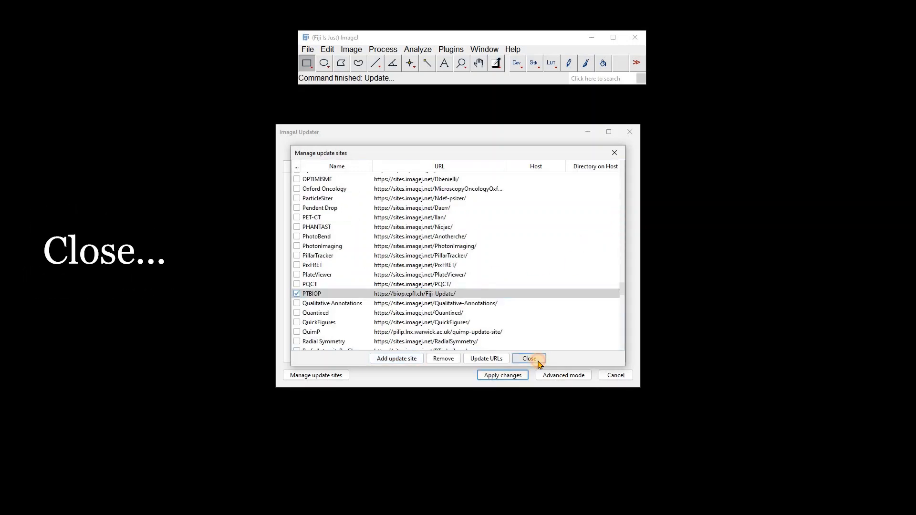
{"action": "left_click", "coordinate": [529, 358]}
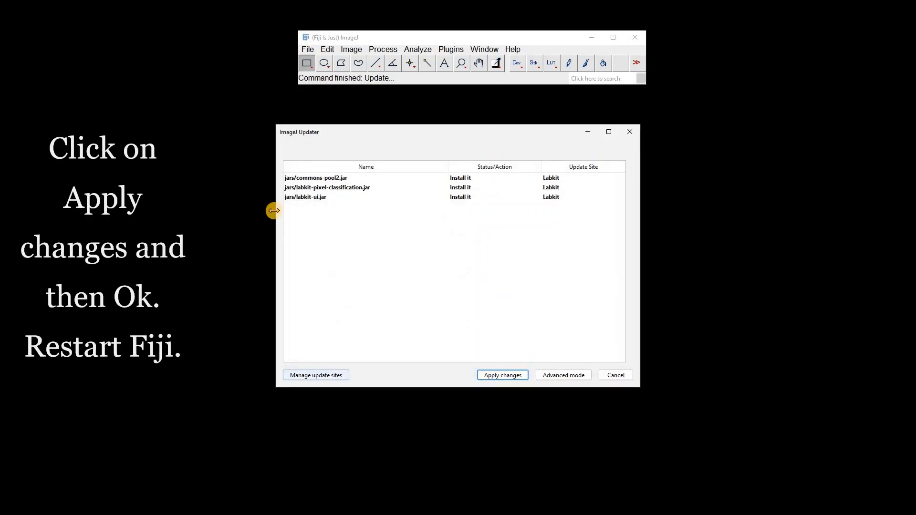
Apply the pending Labkit file installations, dismiss the update message, and close Fiji for a restart
{"action": "left_click", "coordinate": [503, 376]}
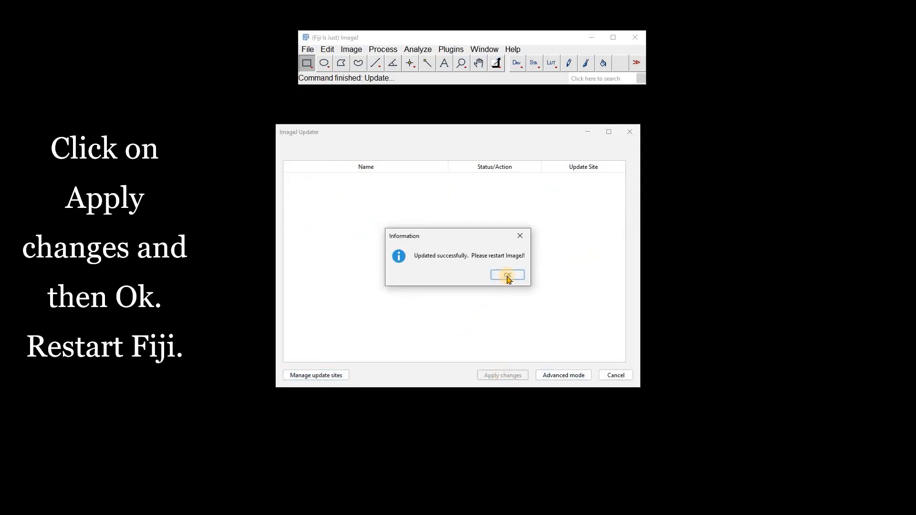
{"action": "left_click", "coordinate": [508, 277]}
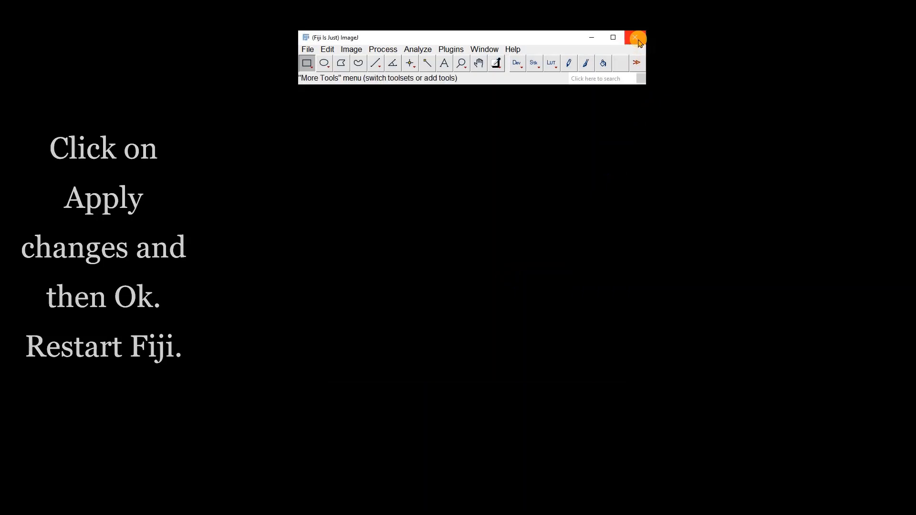
{"action": "left_click", "coordinate": [635, 37]}
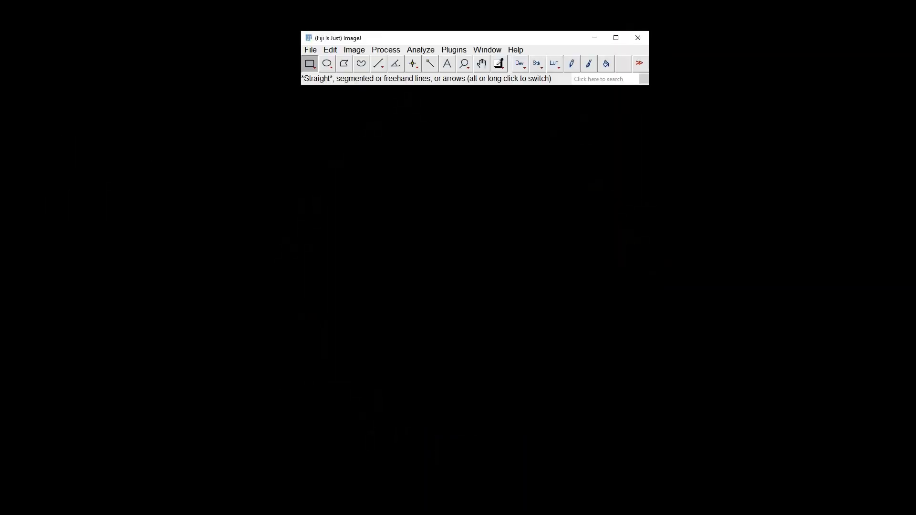
Check the installed plugins for BigDataViewer and Labkit, including the Labkit commands for opening images
{"action": "left_click", "coordinate": [458, 50]}
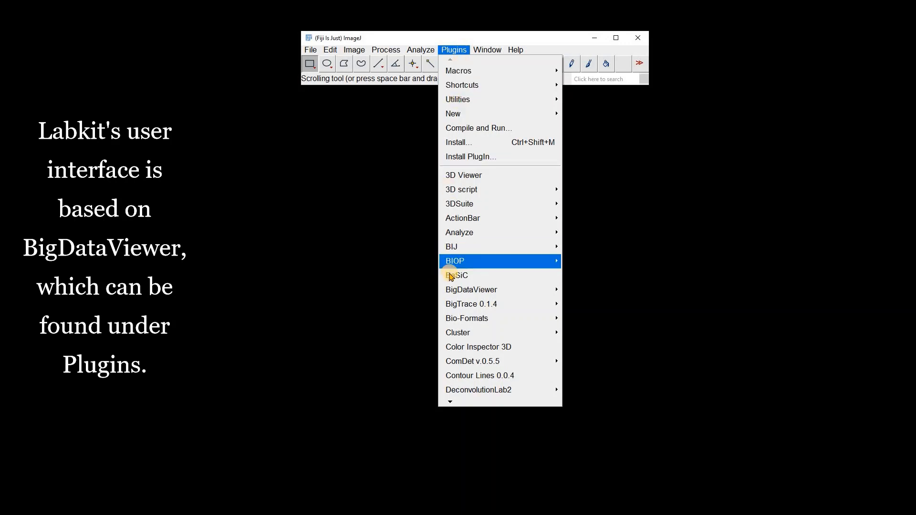
{"action": "mouse_move", "coordinate": [452, 403]}
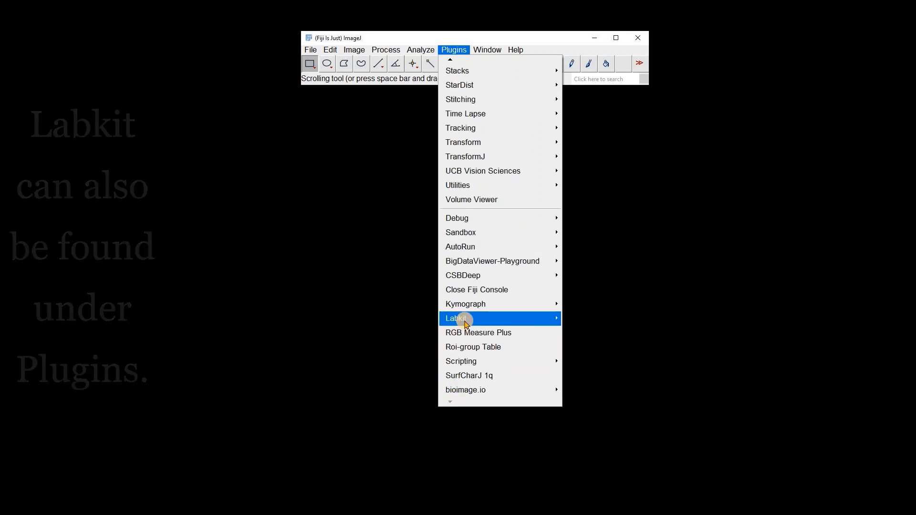
{"action": "mouse_move", "coordinate": [482, 323]}
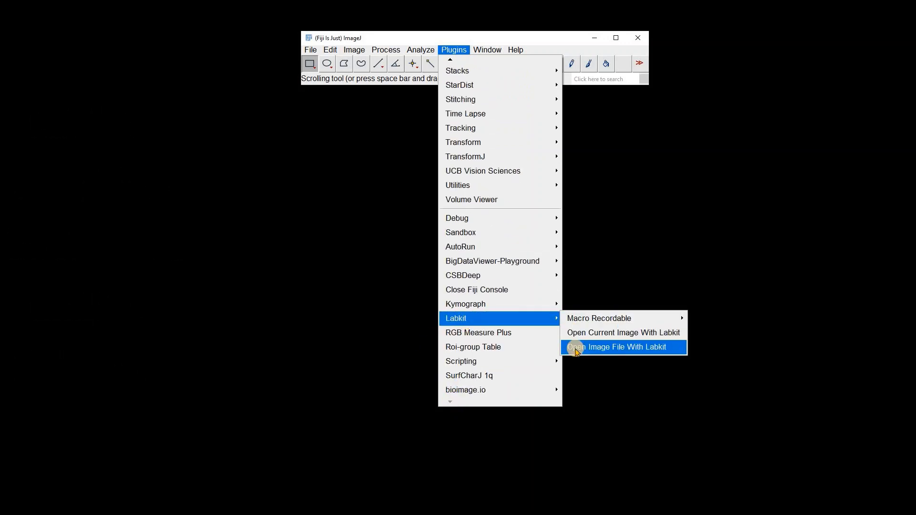
{"action": "left_click", "coordinate": [737, 251]}
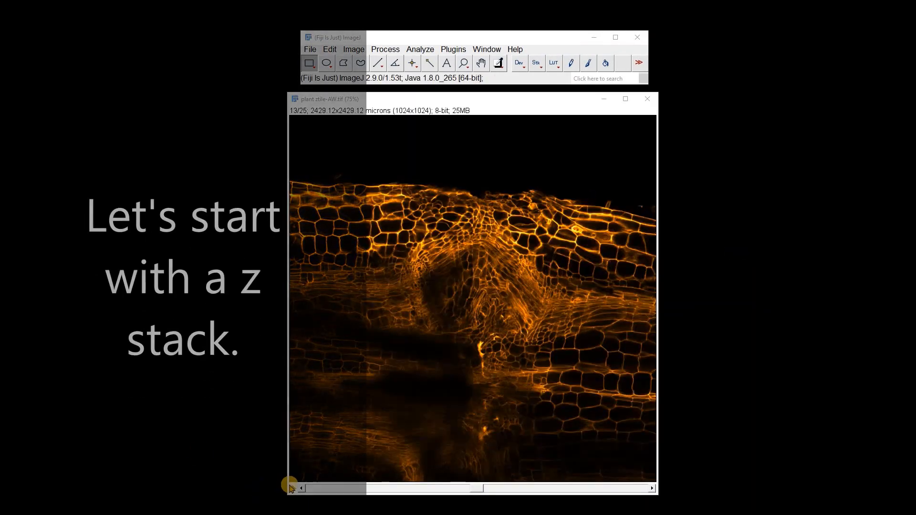
Play through the plant ztile-AW.tif z-stack, and scale all 25 slices by 0.5 to 512 × 512 pixels in a new window
{"action": "left_click", "coordinate": [292, 488]}
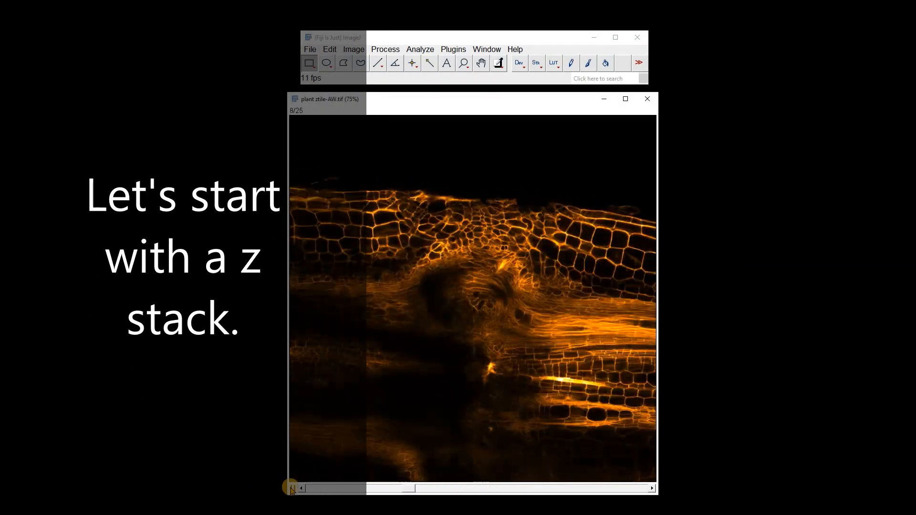
{"action": "left_click", "coordinate": [292, 489]}
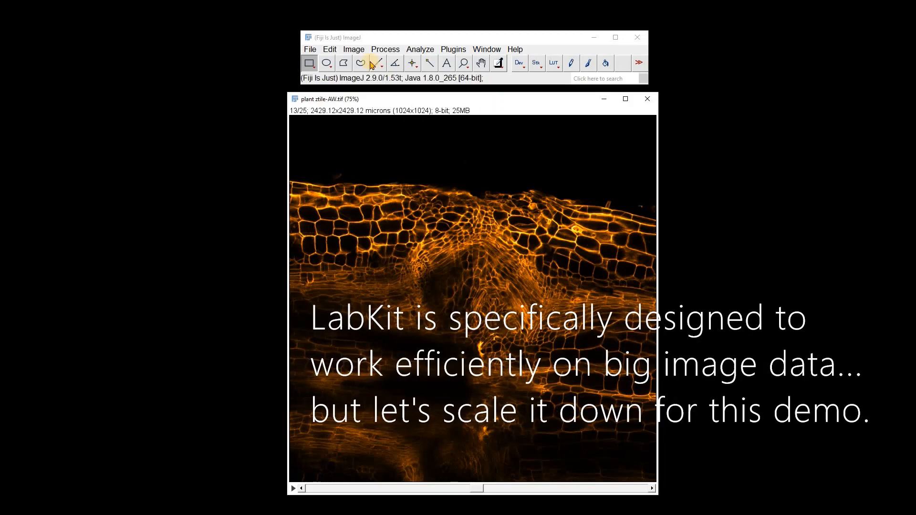
{"action": "left_click", "coordinate": [354, 50]}
{"action": "left_click", "coordinate": [368, 213]}
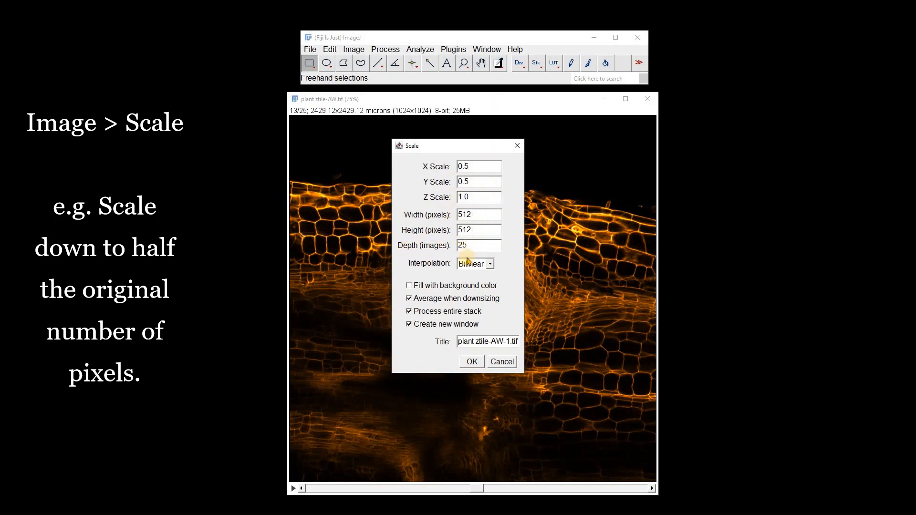
{"action": "left_click", "coordinate": [474, 360]}
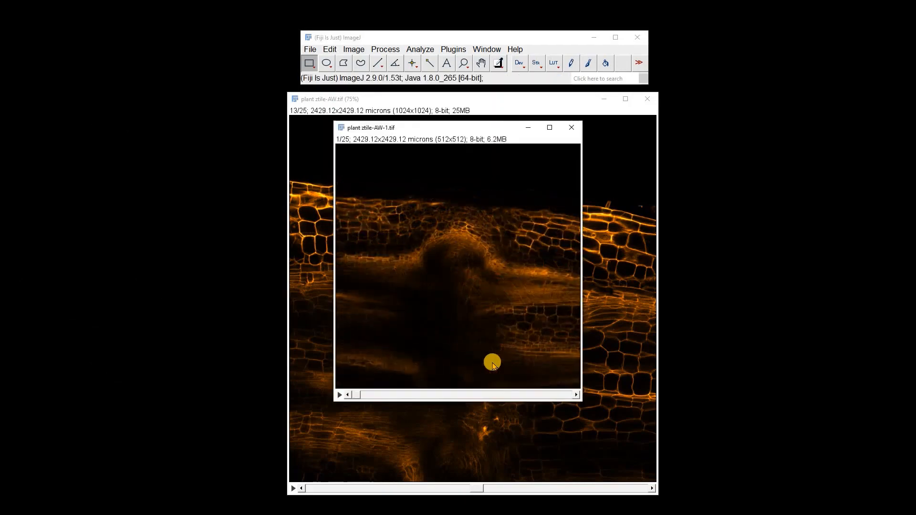
Play through the slices of the scaled stack, and minimize the original plant ztile-AW.tif window
{"action": "left_click", "coordinate": [339, 395]}
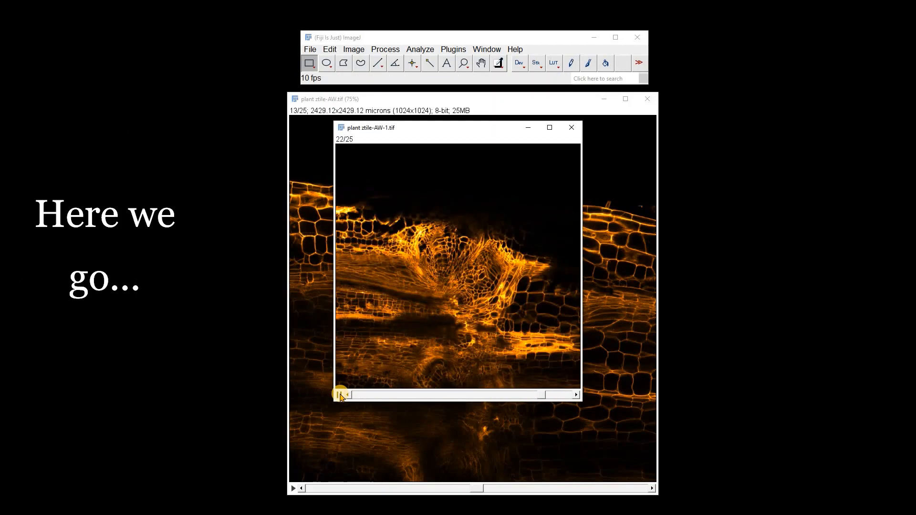
{"action": "left_click", "coordinate": [340, 395]}
{"action": "left_click", "coordinate": [604, 99]}
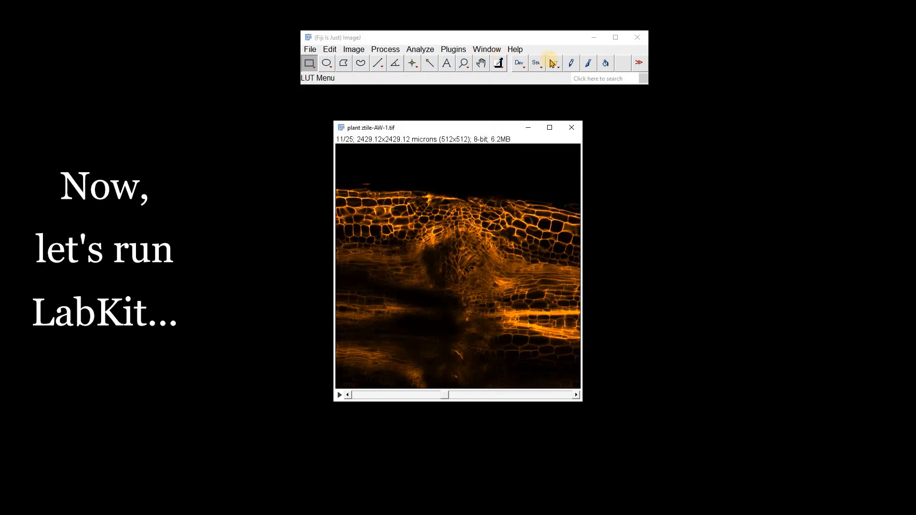
Open the current scaled stack, plant ztile-AW-1.tif, with Labkit
{"action": "left_click", "coordinate": [454, 50]}
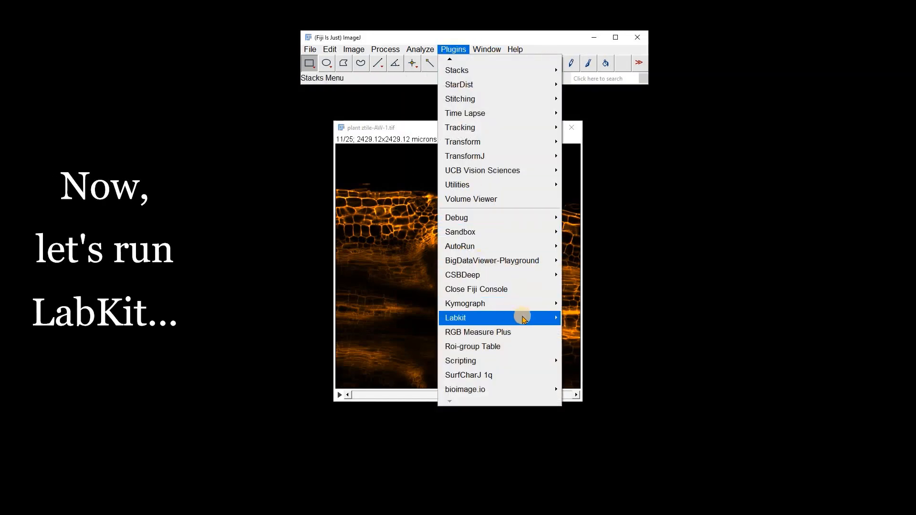
{"action": "mouse_move", "coordinate": [521, 318]}
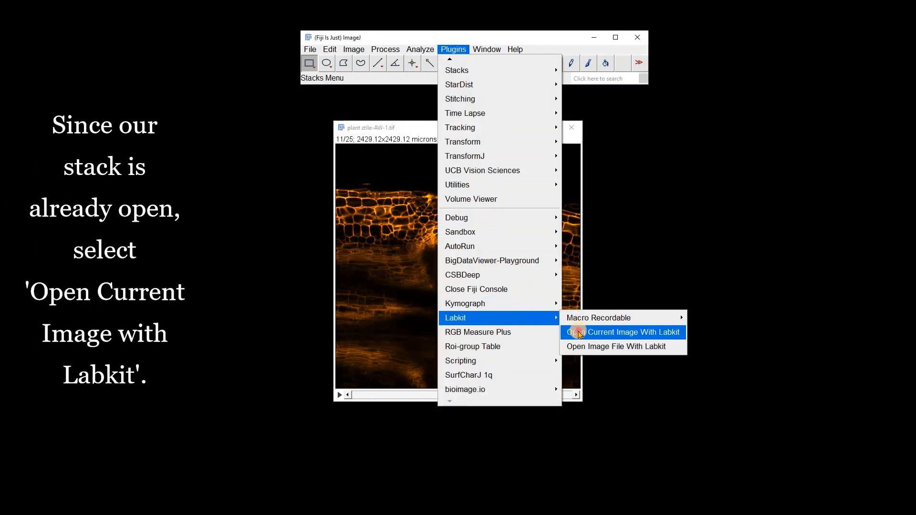
{"action": "left_click", "coordinate": [579, 333]}
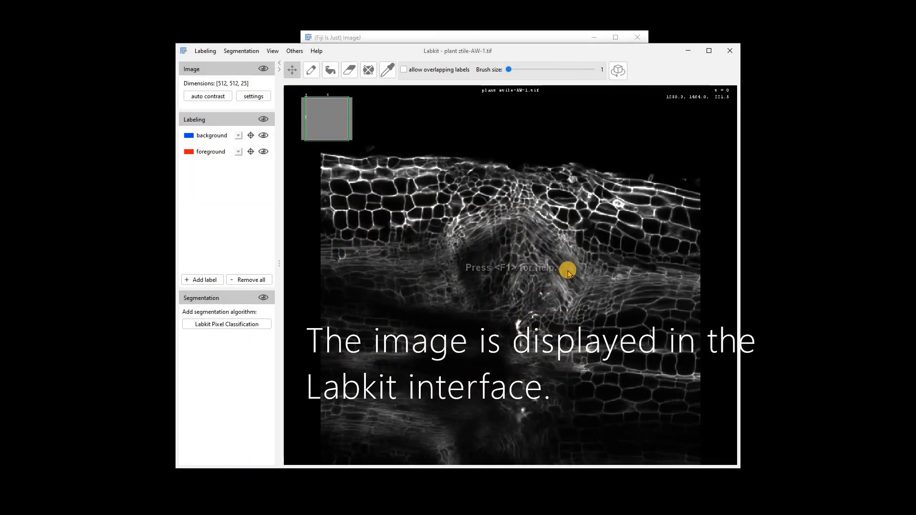
Pan and rotate the stack in the Labkit viewer, and reset the view to the original
{"action": "left_click", "coordinate": [292, 72]}
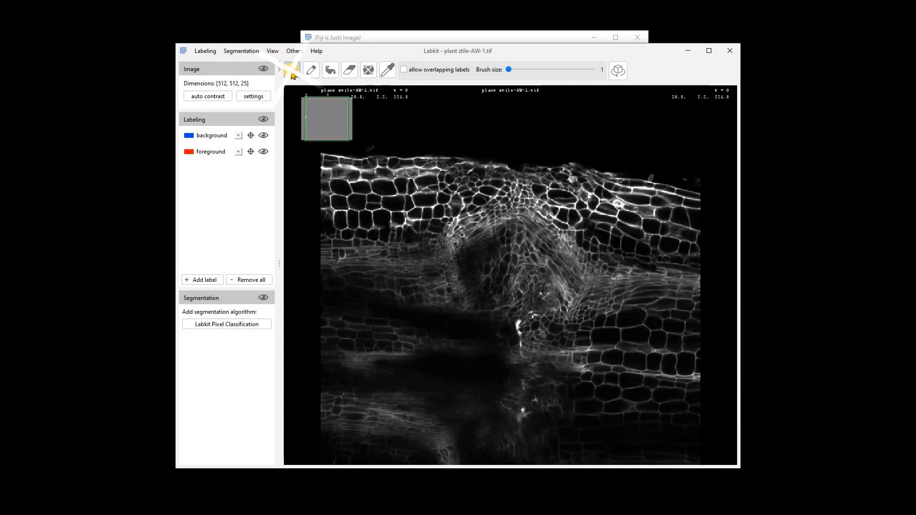
{"action": "left_click_drag", "start_coordinate": [491, 252], "coordinate": [484, 210]}
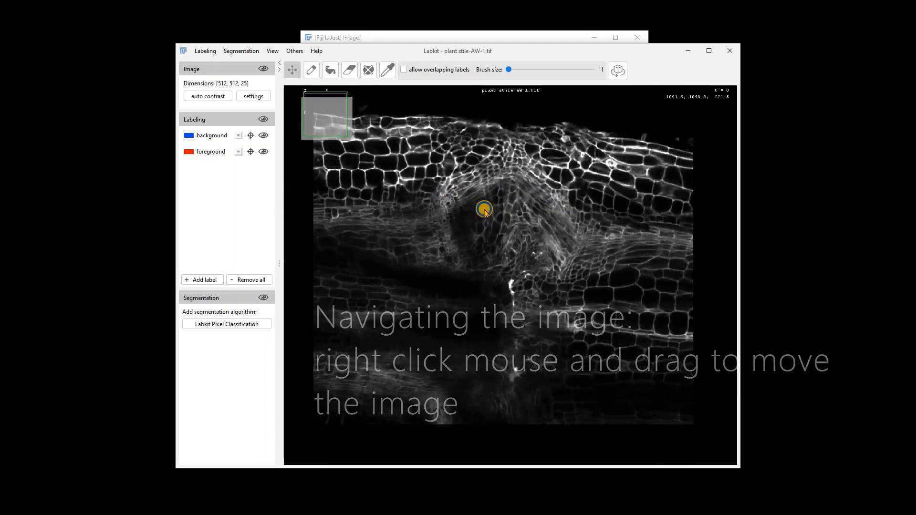
{"action": "mouse_move", "coordinate": [485, 242]}
{"action": "left_mouse_down"}
{"action": "mouse_move", "coordinate": [477, 270]}
{"action": "mouse_move", "coordinate": [496, 215]}
{"action": "mouse_move", "coordinate": [477, 256]}
{"action": "left_mouse_up"}
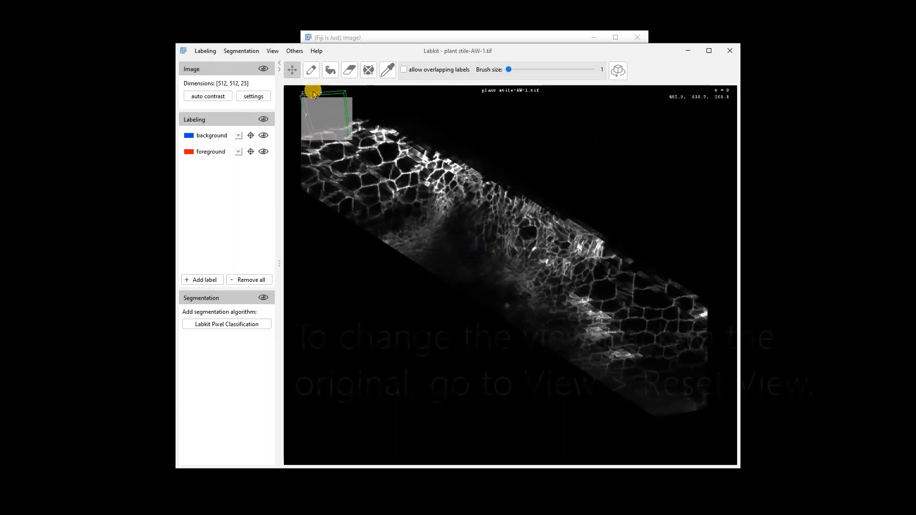
{"action": "left_click", "coordinate": [273, 51]}
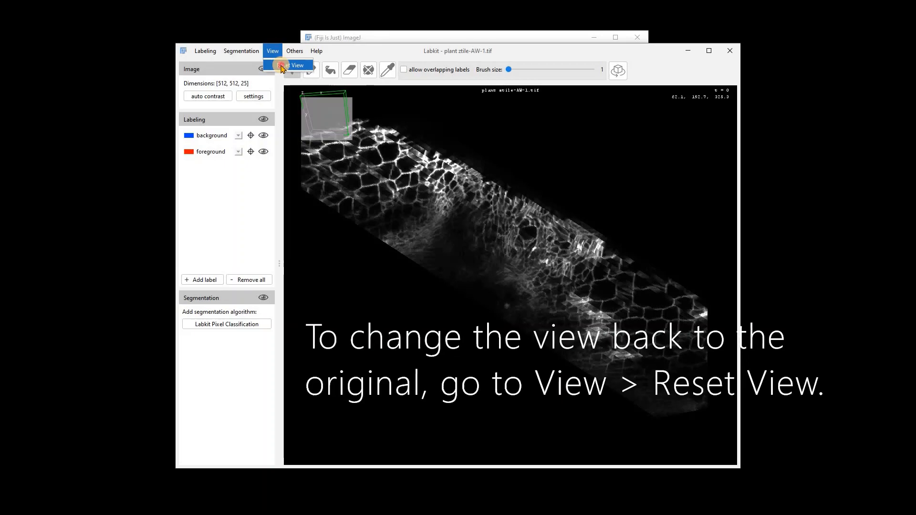
{"action": "left_click", "coordinate": [290, 65]}
Examine the stack by panning it, browsing its z-slices in both directions, and zooming out and in
{"action": "left_click_drag", "start_coordinate": [478, 280], "coordinate": [483, 254]}
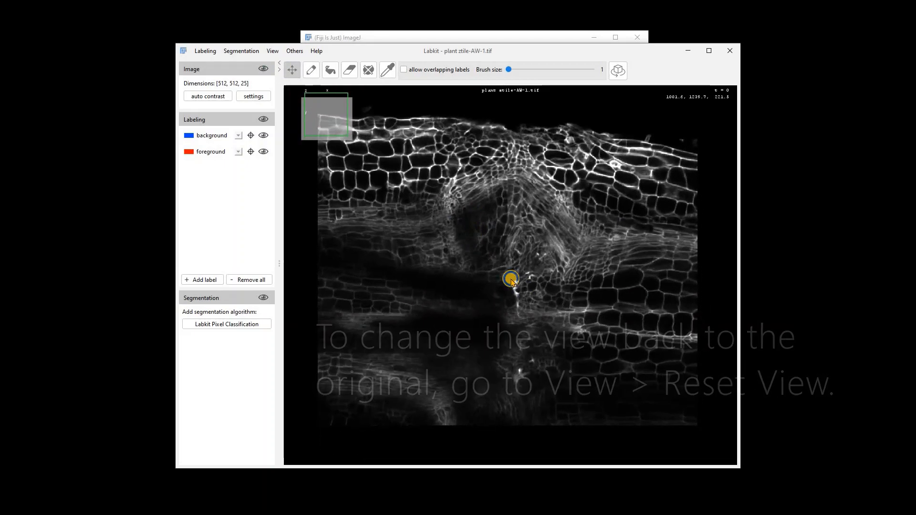
{"action": "scroll", "coordinate": [484, 231], "scroll_direction": "down", "scroll_amount": 10}
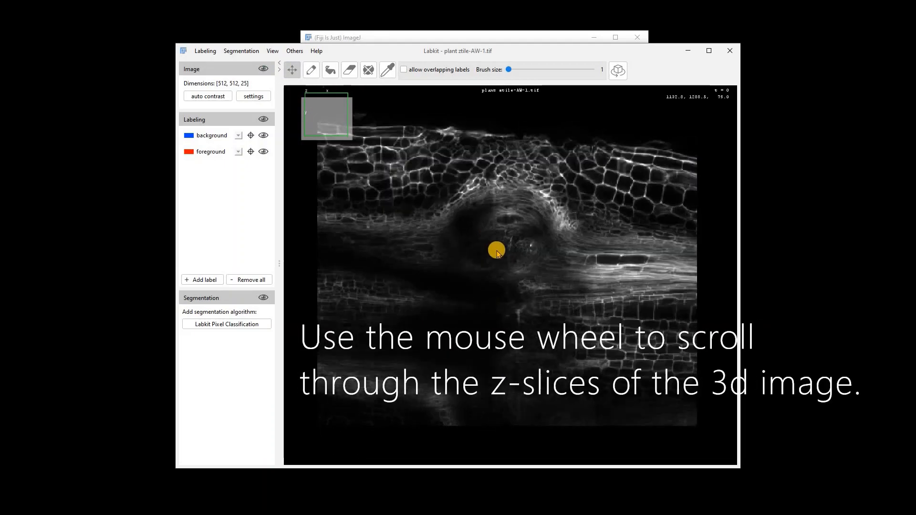
{"action": "scroll", "coordinate": [498, 262], "scroll_direction": "up", "scroll_amount": 6}
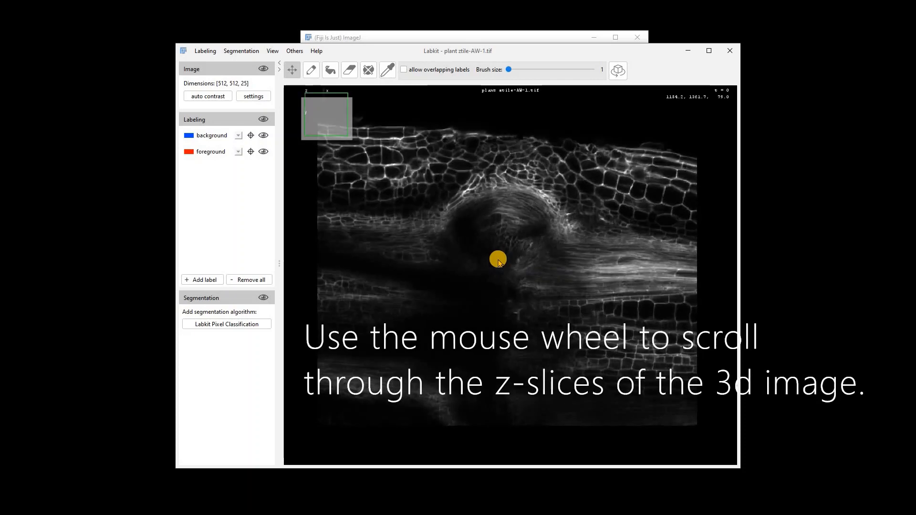
{"action": "scroll", "coordinate": [498, 261], "scroll_direction": "up", "scroll_amount": 9}
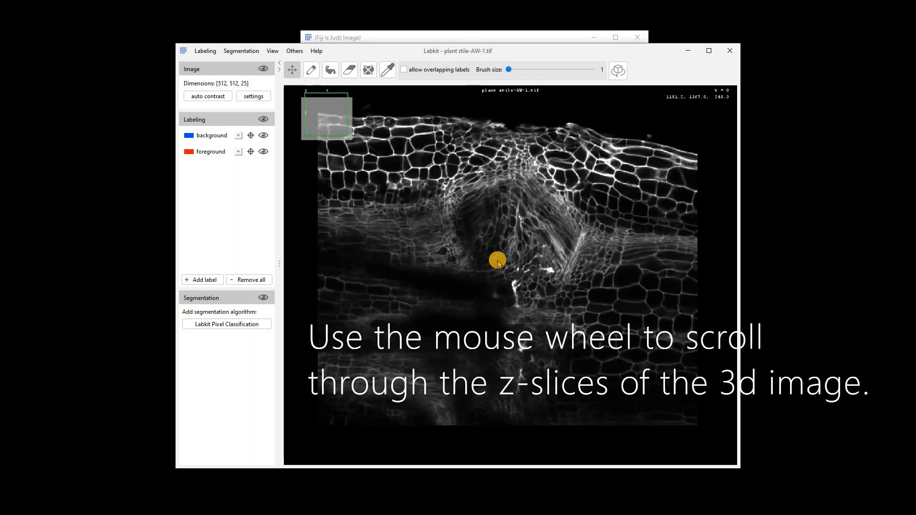
{"action": "scroll", "coordinate": [498, 262], "scroll_direction": "up", "scroll_amount": 3}
{"action": "scroll", "coordinate": [498, 262], "scroll_direction": "down", "scroll_amount": 4}
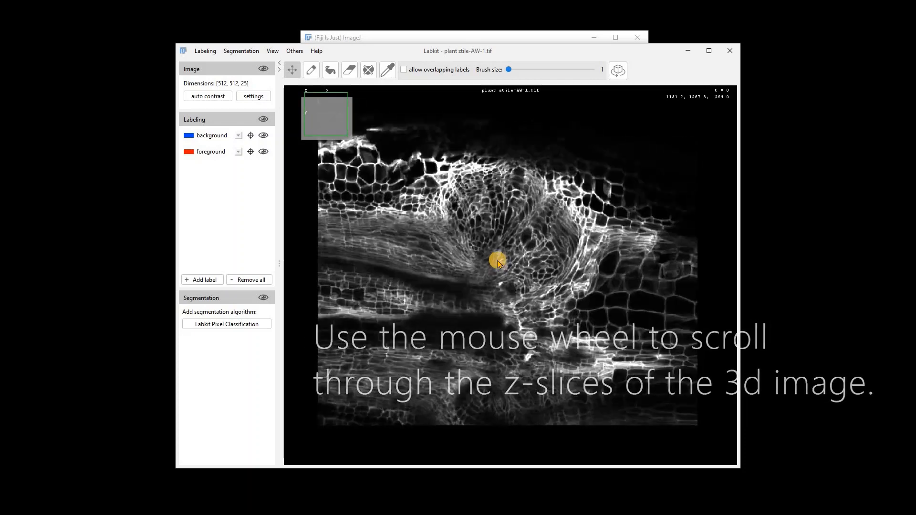
{"action": "scroll", "coordinate": [493, 245], "scroll_direction": "down", "scroll_amount": 3, "text": "ctrl+shift"}
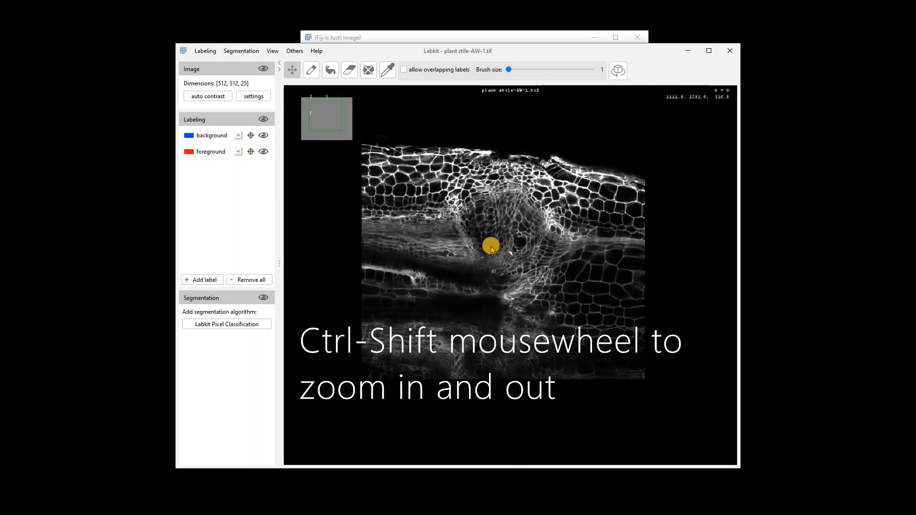
{"action": "scroll", "coordinate": [491, 248], "scroll_direction": "up", "scroll_amount": 6, "text": "ctrl+shift"}
{"action": "scroll", "coordinate": [490, 249], "scroll_direction": "down", "scroll_amount": 6, "text": "ctrl+shift"}
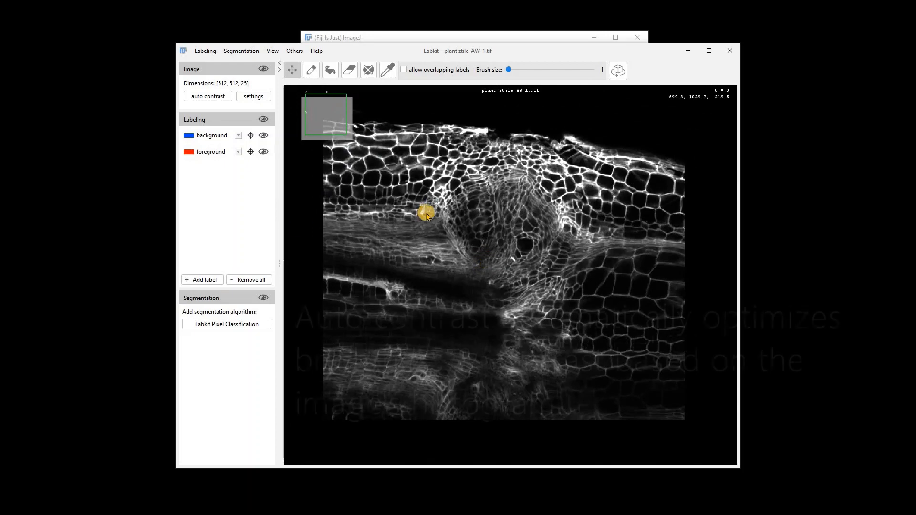
Apply auto contrast to the image and check the effect across several z-slices
{"action": "left_click", "coordinate": [210, 98]}
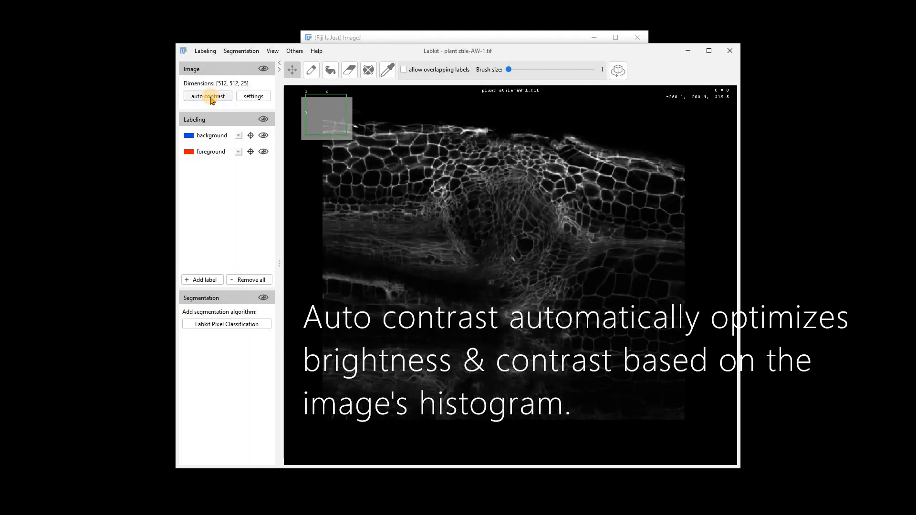
{"action": "scroll", "coordinate": [510, 253], "scroll_direction": "down", "scroll_amount": 10}
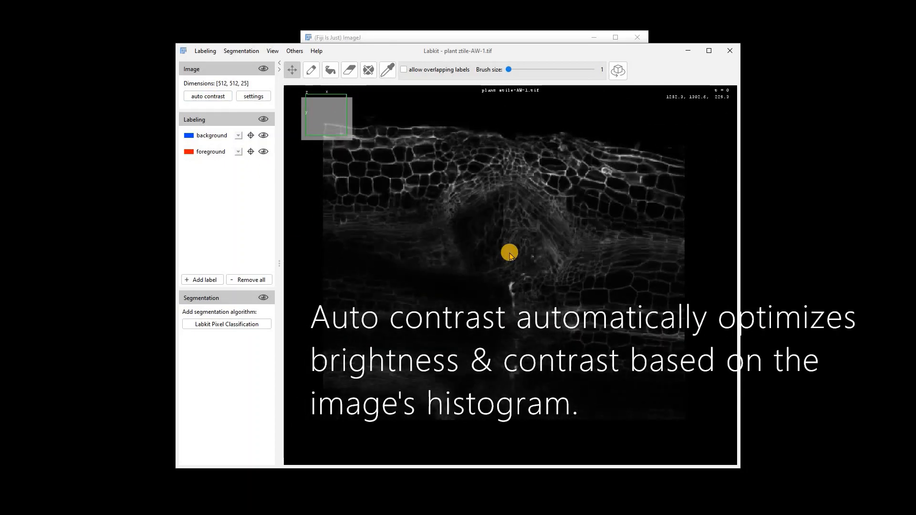
{"action": "scroll", "coordinate": [509, 253], "scroll_direction": "up", "scroll_amount": 12}
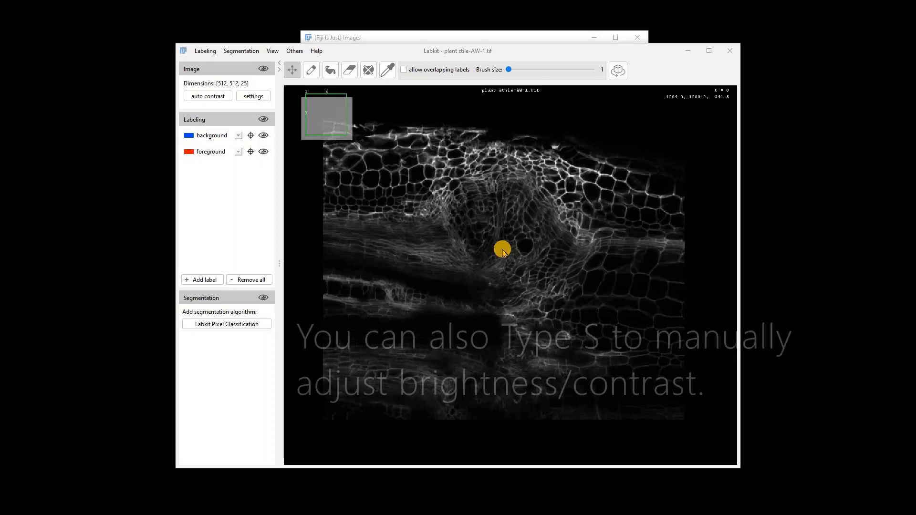
Set the image's maximum display brightness to 120 in the brightness and color settings
{"action": "key", "text": "s"}
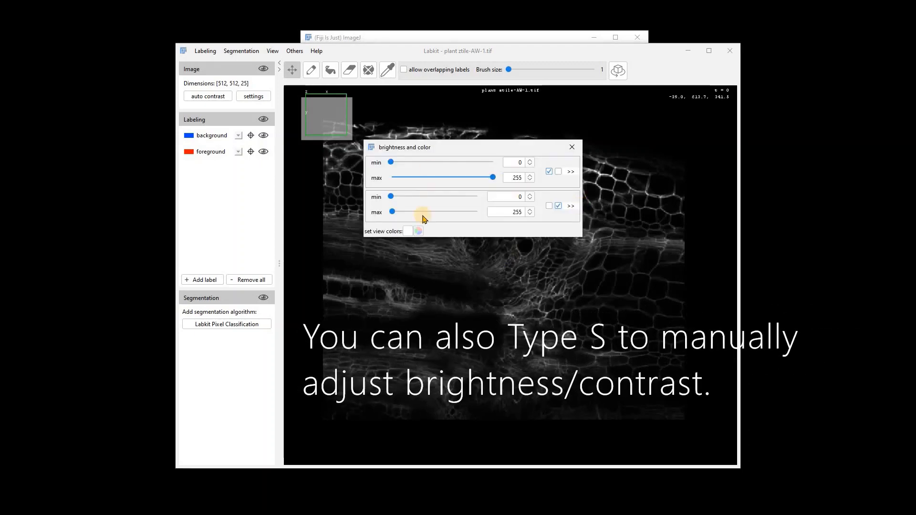
{"action": "left_click_drag", "start_coordinate": [493, 177], "coordinate": [440, 184]}
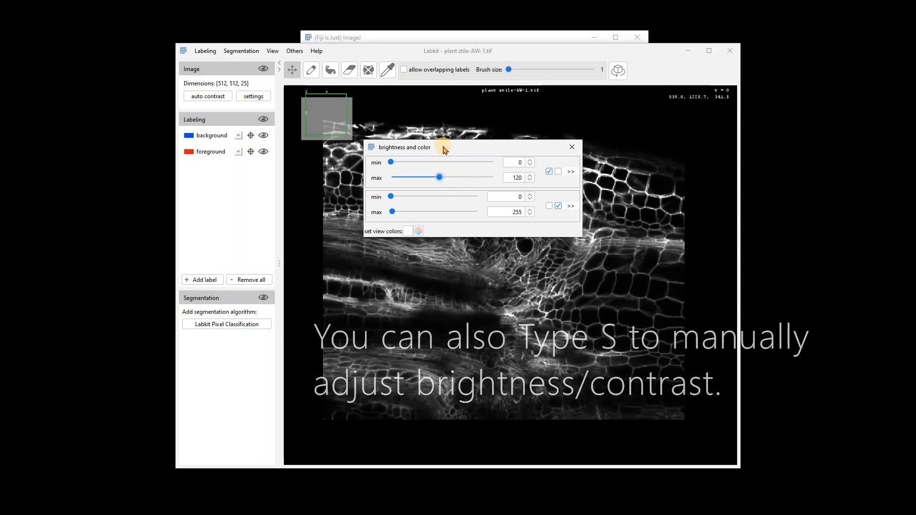
Lower the image's maximum display brightness to 102 and close the brightness and color settings
{"action": "left_click_drag", "start_coordinate": [439, 147], "coordinate": [623, 93]}
{"action": "left_click_drag", "start_coordinate": [624, 126], "coordinate": [618, 129]}
{"action": "left_click", "coordinate": [389, 292]}
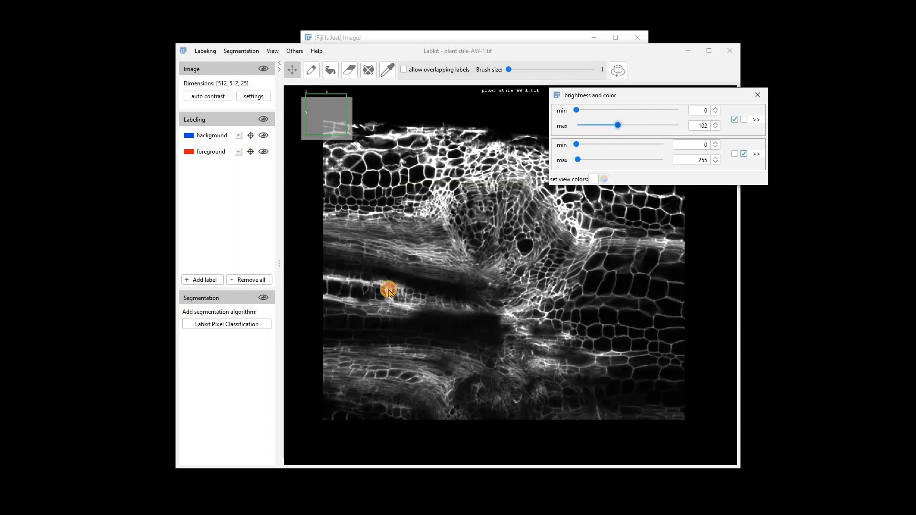
{"action": "left_click_drag", "start_coordinate": [611, 95], "coordinate": [605, 228]}
{"action": "left_click", "coordinate": [754, 227]}
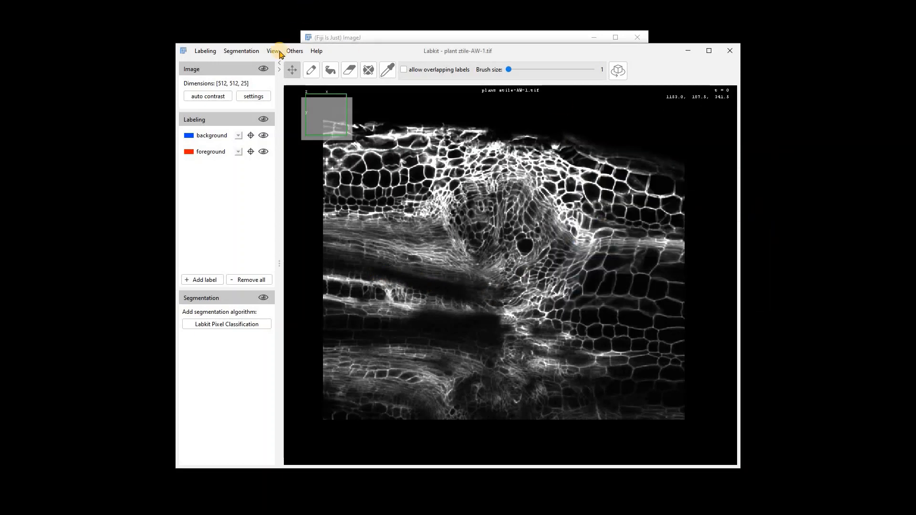
Open the image display settings, change the plant stack's source color to pale yellow, and check it on the stack
{"action": "left_click", "coordinate": [253, 96]}
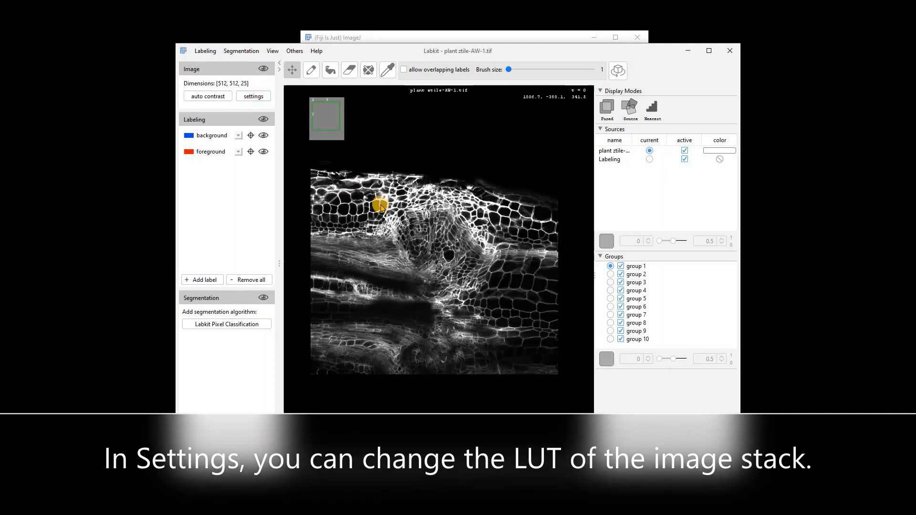
{"action": "left_click", "coordinate": [721, 152]}
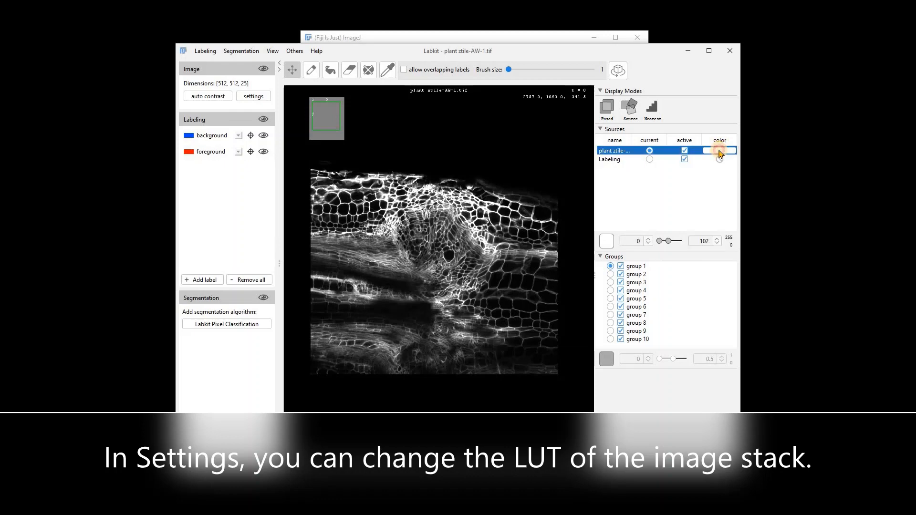
{"action": "left_click", "coordinate": [402, 315]}
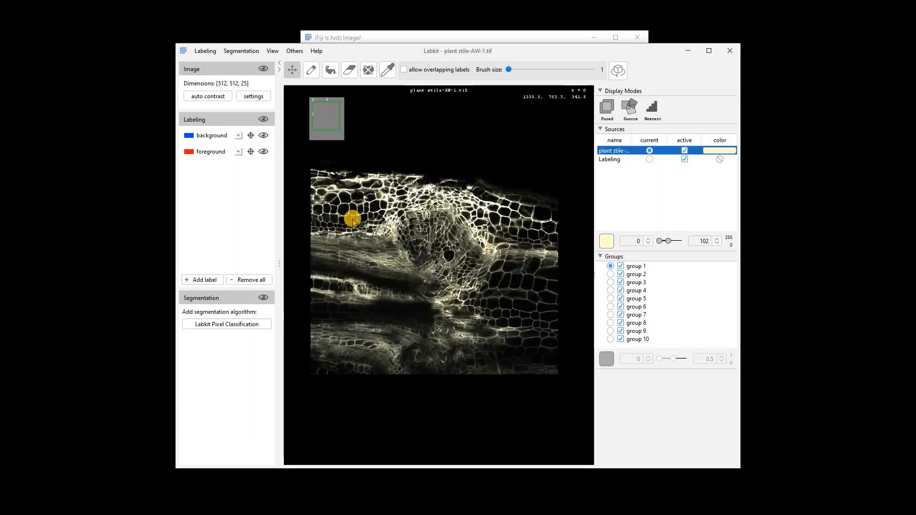
{"action": "scroll", "coordinate": [458, 274], "scroll_direction": "down", "scroll_amount": 5}
{"action": "scroll", "coordinate": [457, 273], "scroll_direction": "up", "scroll_amount": 10}
{"action": "scroll", "coordinate": [458, 274], "scroll_direction": "down", "scroll_amount": 10}
{"action": "scroll", "coordinate": [458, 273], "scroll_direction": "up", "scroll_amount": 5}
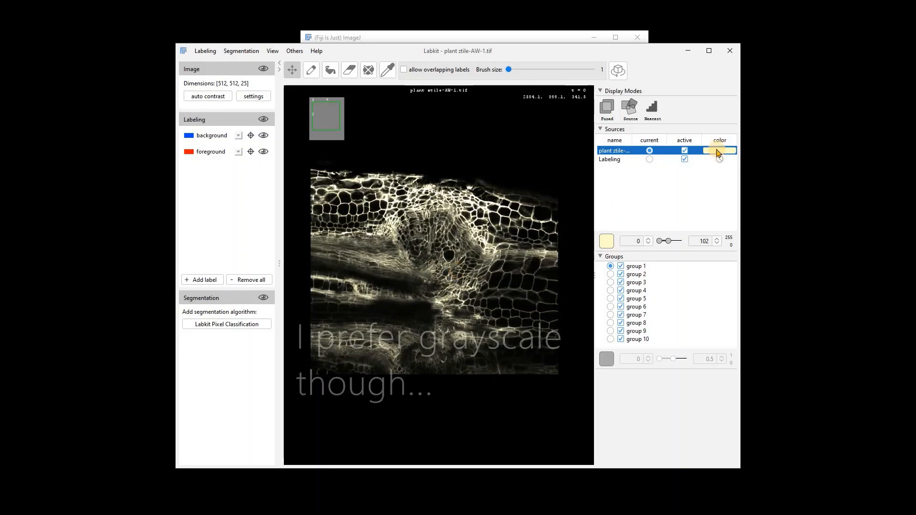
Set the plant stack's source color back to white for a grayscale display
{"action": "left_click", "coordinate": [718, 152]}
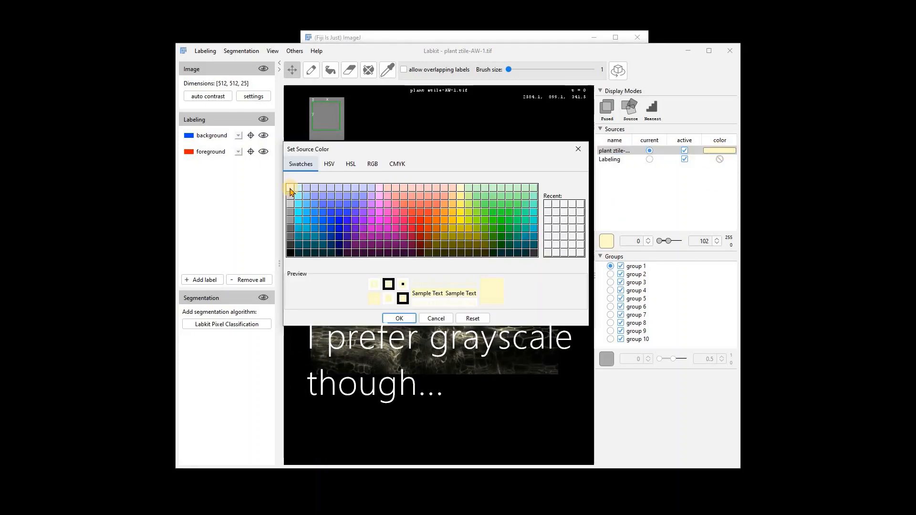
{"action": "left_click", "coordinate": [398, 319]}
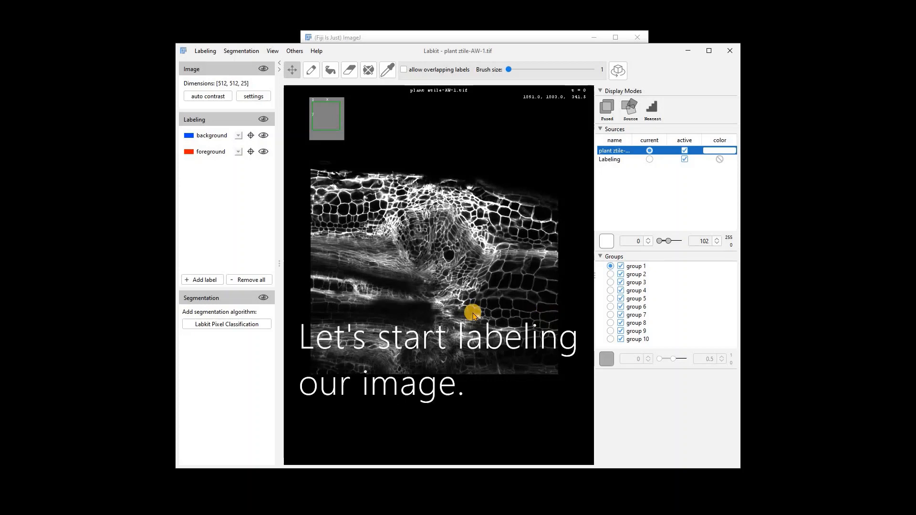
Select the background label and scribble a thin pencil stroke at brush size 1 in the dark area above the tissue
{"action": "left_click", "coordinate": [310, 72]}
{"action": "left_click", "coordinate": [217, 136]}
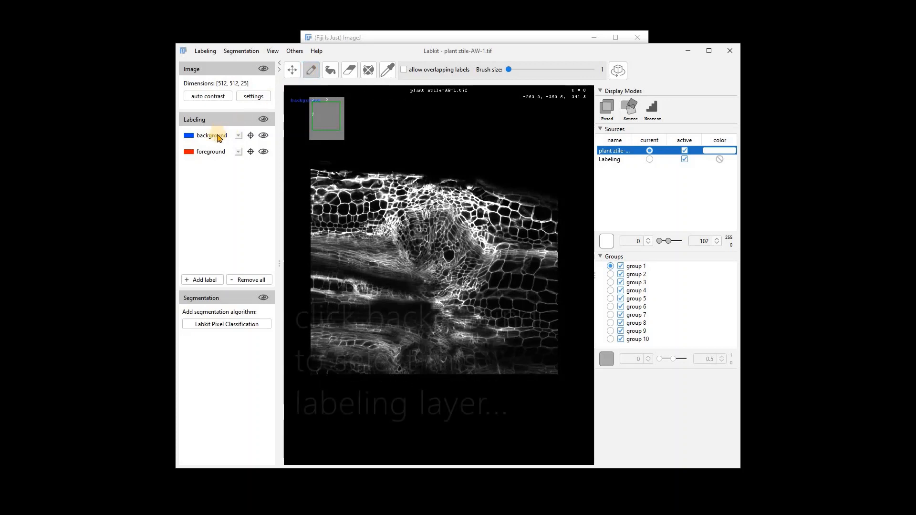
{"action": "left_click", "coordinate": [218, 137]}
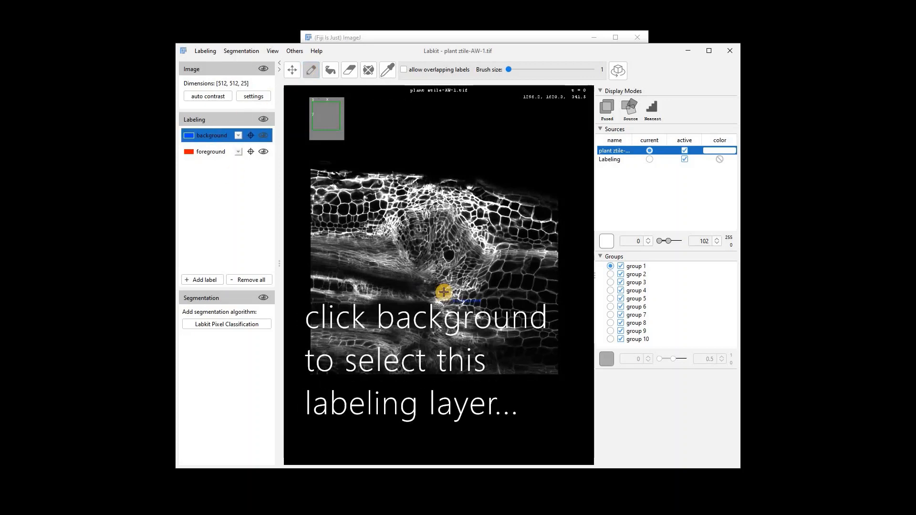
{"action": "left_click_drag", "start_coordinate": [367, 164], "coordinate": [370, 166]}
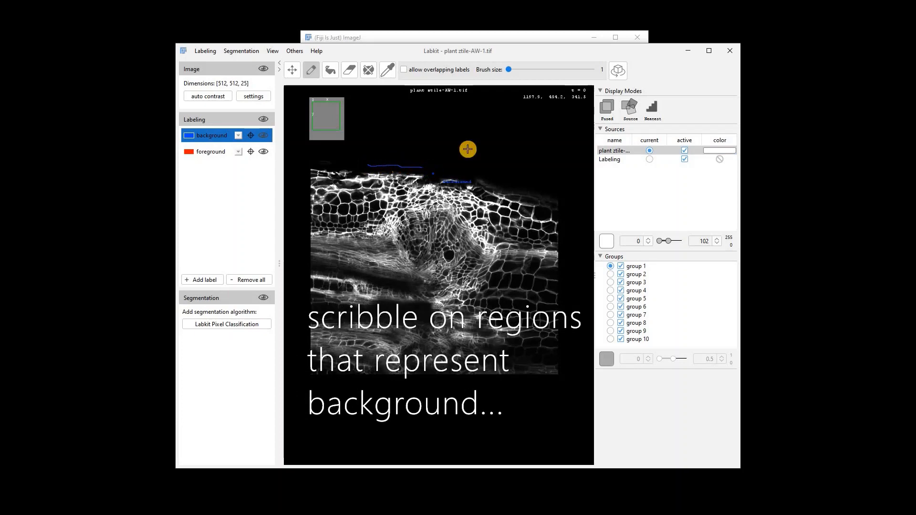
Set the brush size to 7 and draw a thick background stroke above the tissue on another z-slice
{"action": "left_click_drag", "start_coordinate": [511, 70], "coordinate": [519, 69]}
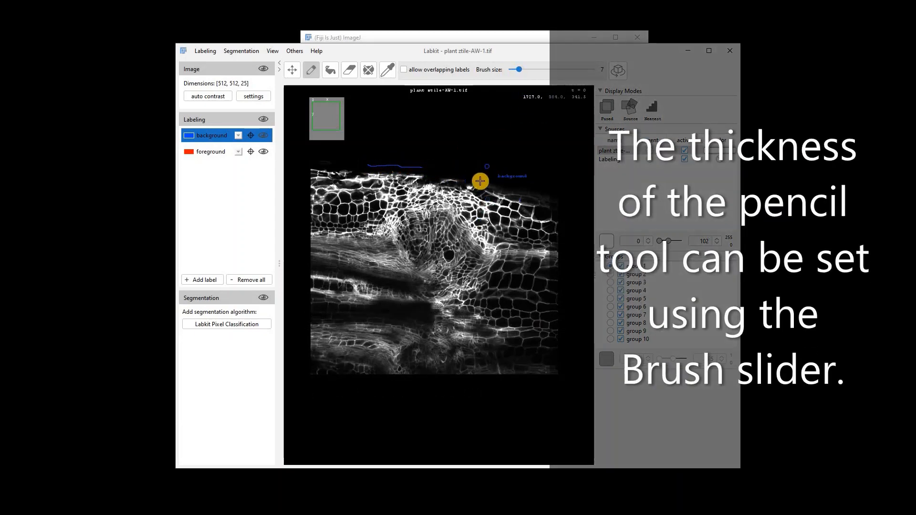
{"action": "scroll", "coordinate": [461, 215], "scroll_direction": "up", "scroll_amount": 8}
{"action": "scroll", "coordinate": [468, 129], "scroll_direction": "down", "scroll_amount": 10}
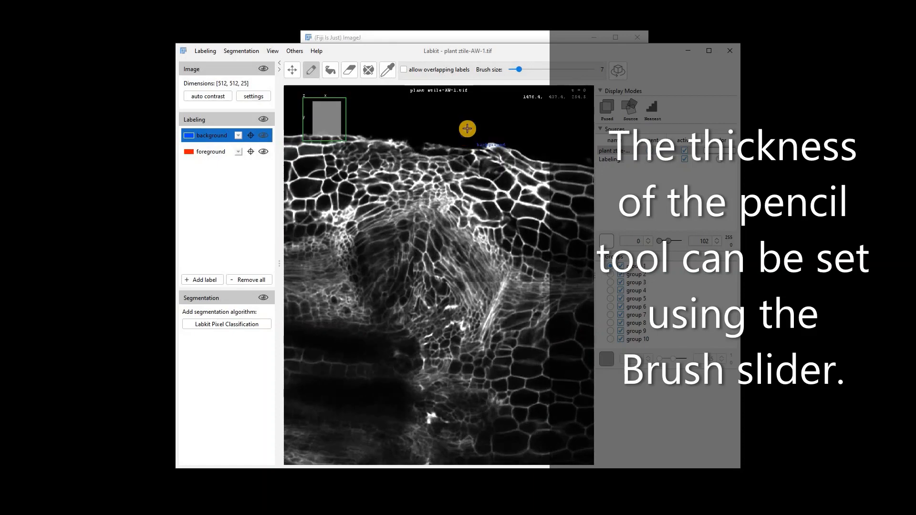
{"action": "left_click_drag", "start_coordinate": [469, 129], "coordinate": [566, 142]}
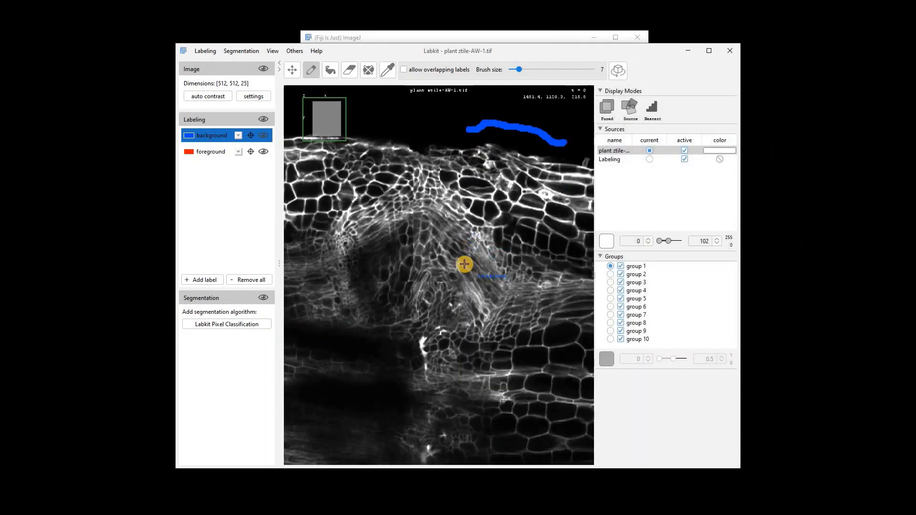
Mark background pixels inside dark cell interiors on several z-slices with brush size 1
{"action": "scroll", "coordinate": [464, 259], "scroll_direction": "down", "scroll_amount": 5}
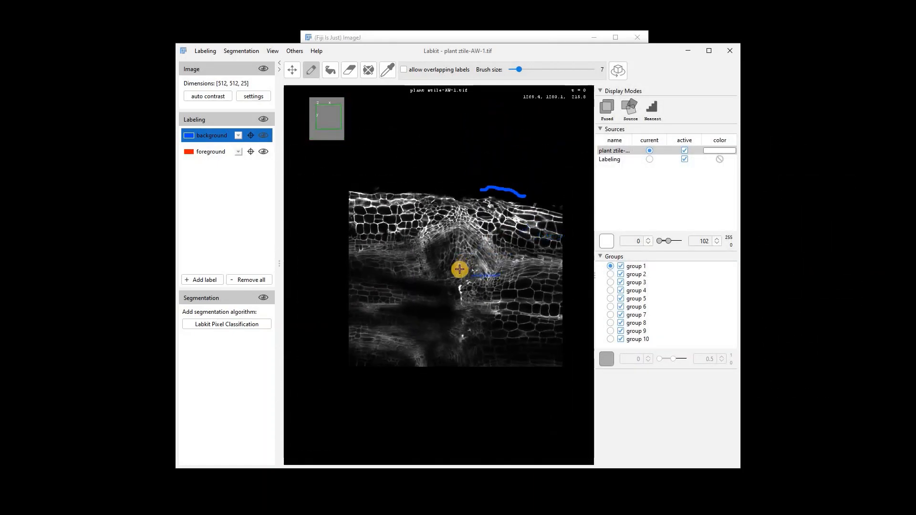
{"action": "scroll", "coordinate": [460, 252], "scroll_direction": "up", "scroll_amount": 10}
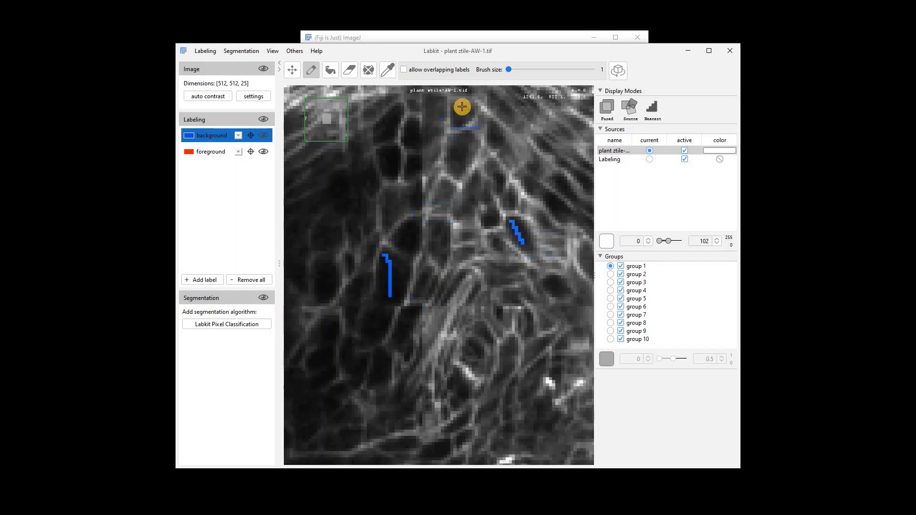
{"action": "scroll", "coordinate": [472, 343], "scroll_direction": "down", "scroll_amount": 3}
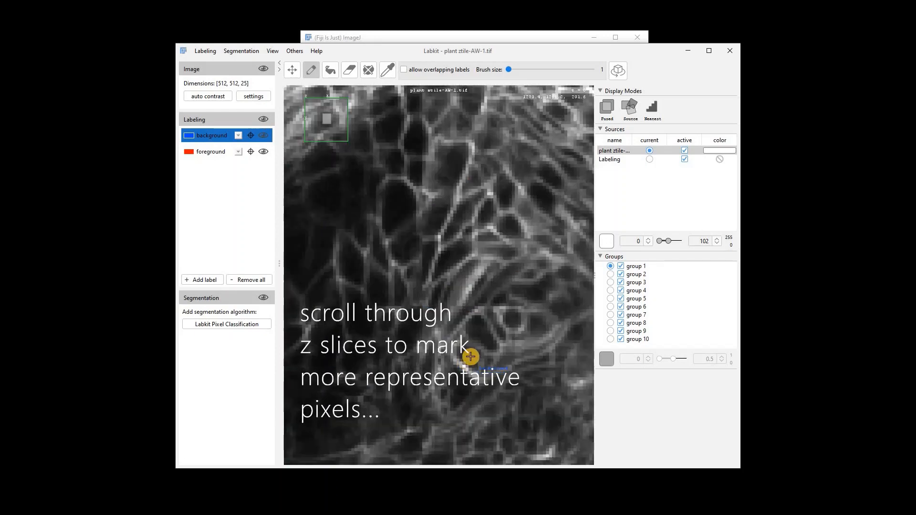
{"action": "left_click_drag", "start_coordinate": [420, 165], "coordinate": [426, 206]}
{"action": "mouse_move", "coordinate": [352, 379]}
{"action": "left_mouse_down"}
{"action": "mouse_move", "coordinate": [593, 324]}
{"action": "mouse_move", "coordinate": [656, 325]}
{"action": "mouse_move", "coordinate": [501, 225]}
{"action": "left_mouse_up"}
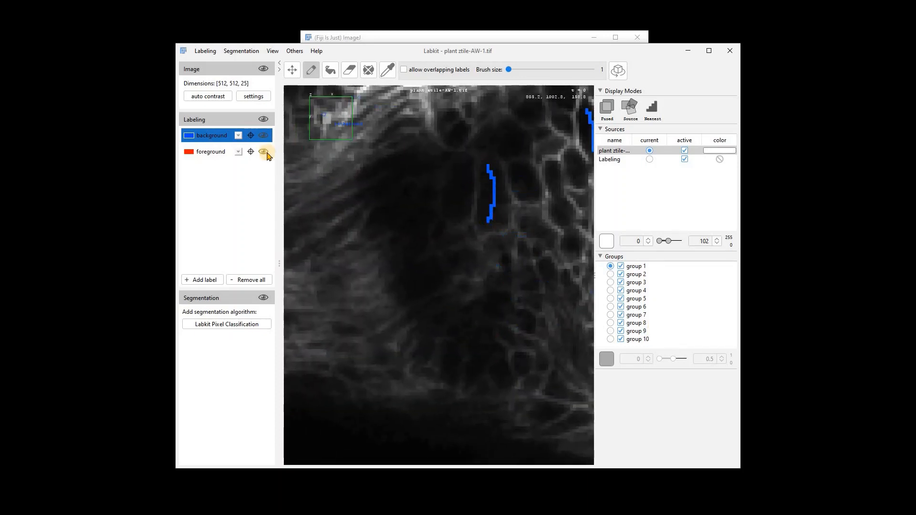
Select the foreground label and mark a faint cell wall beside the blue background stroke
{"action": "left_click", "coordinate": [210, 152]}
{"action": "mouse_move", "coordinate": [478, 160]}
{"action": "left_mouse_down"}
{"action": "mouse_move", "coordinate": [475, 214]}
{"action": "mouse_move", "coordinate": [460, 228]}
{"action": "left_mouse_up"}
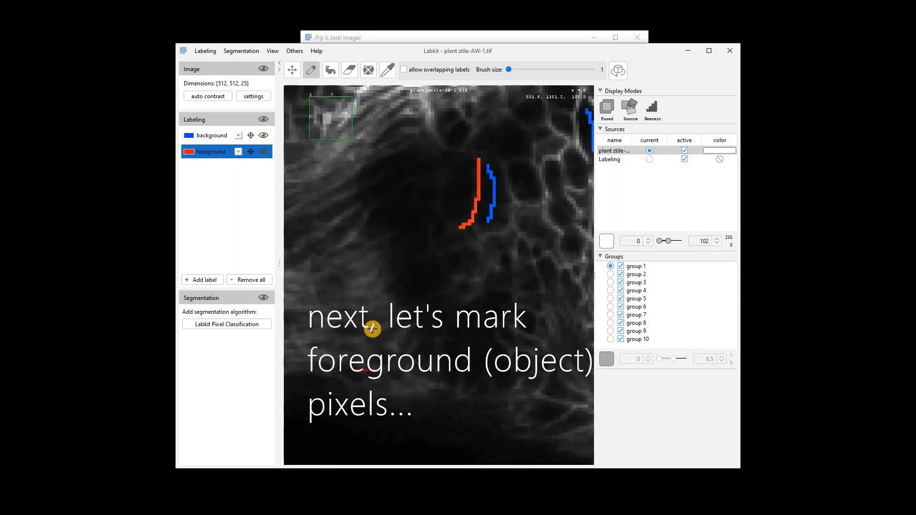
{"action": "left_click_drag", "start_coordinate": [413, 184], "coordinate": [395, 373]}
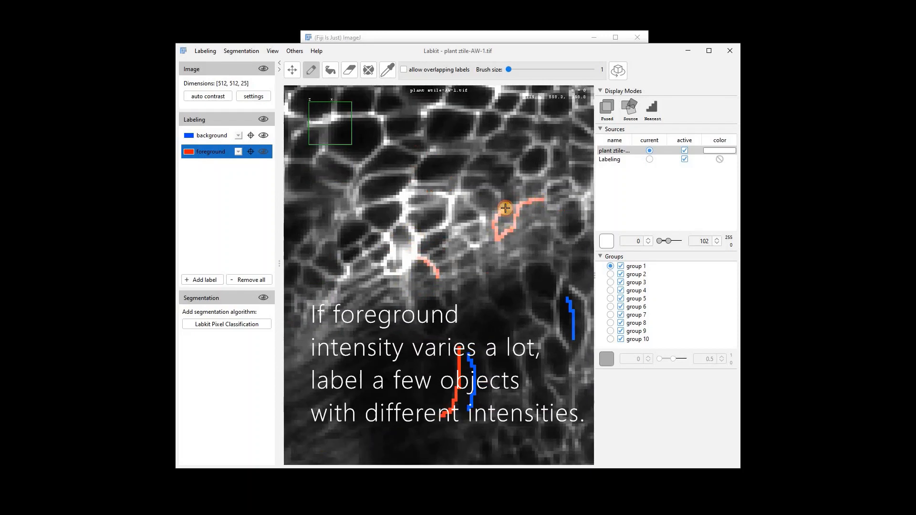
Mark foreground strokes on cell walls of different intensities and along the tissue's bright outer edge
{"action": "left_click_drag", "start_coordinate": [477, 143], "coordinate": [429, 150]}
{"action": "left_click_drag", "start_coordinate": [501, 213], "coordinate": [506, 209]}
{"action": "left_click_drag", "start_coordinate": [525, 170], "coordinate": [451, 379]}
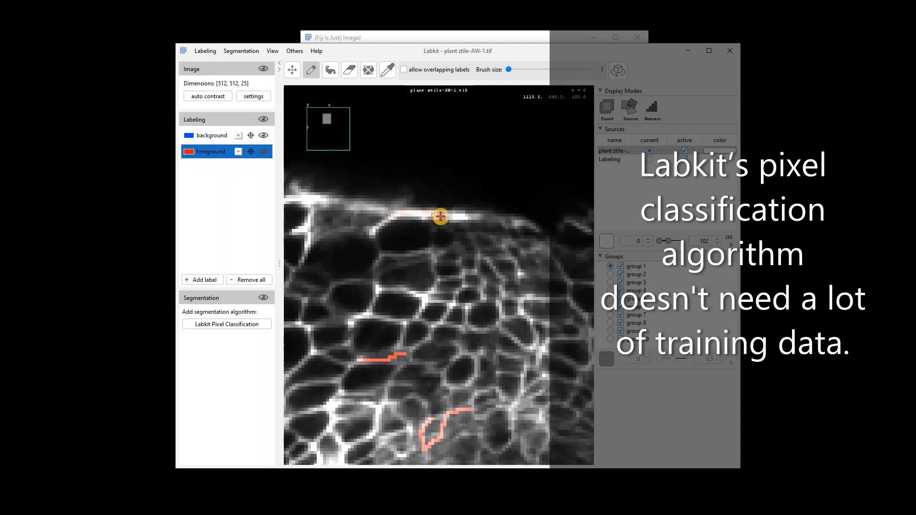
{"action": "left_click_drag", "start_coordinate": [524, 224], "coordinate": [534, 227]}
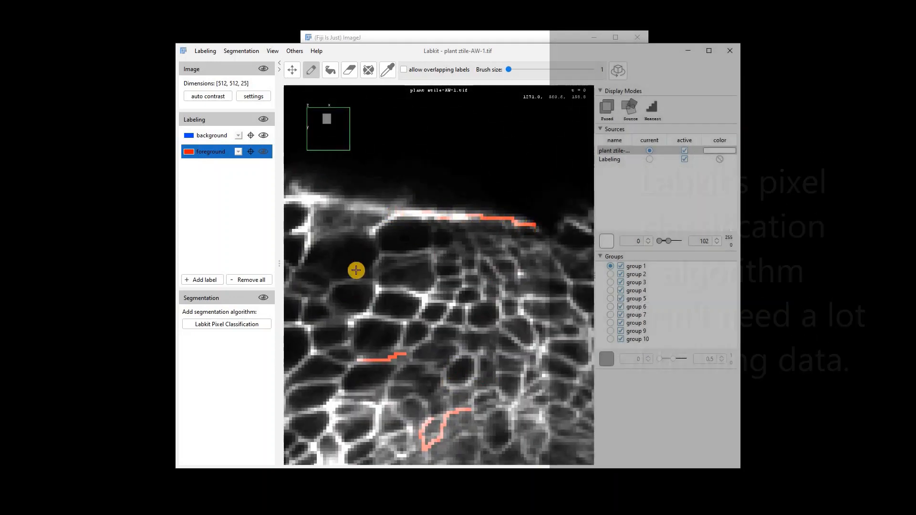
On another z-slice, mark a foreground stroke along a fiber and background strokes in the neighboring dark areas
{"action": "scroll", "coordinate": [356, 270], "scroll_direction": "down", "scroll_amount": 10}
{"action": "left_click_drag", "start_coordinate": [531, 449], "coordinate": [438, 206]}
{"action": "left_click_drag", "start_coordinate": [428, 250], "coordinate": [456, 264]}
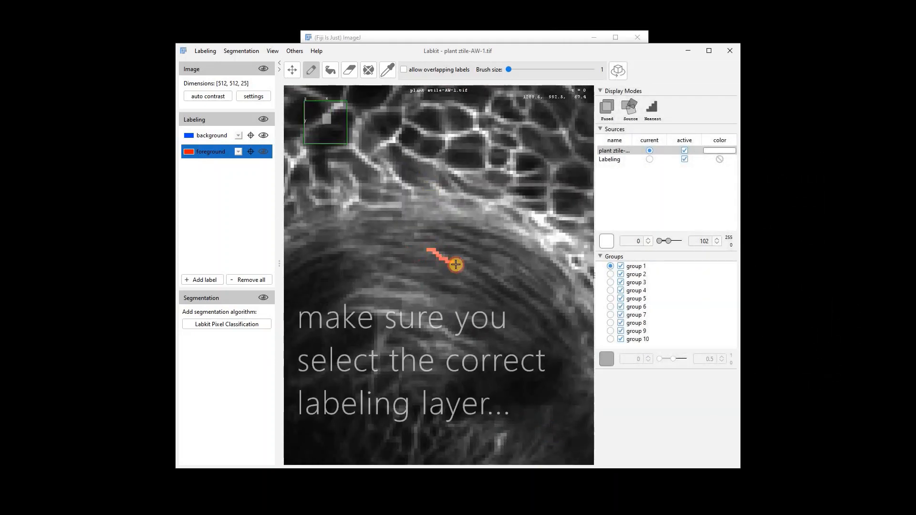
{"action": "left_click", "coordinate": [217, 136]}
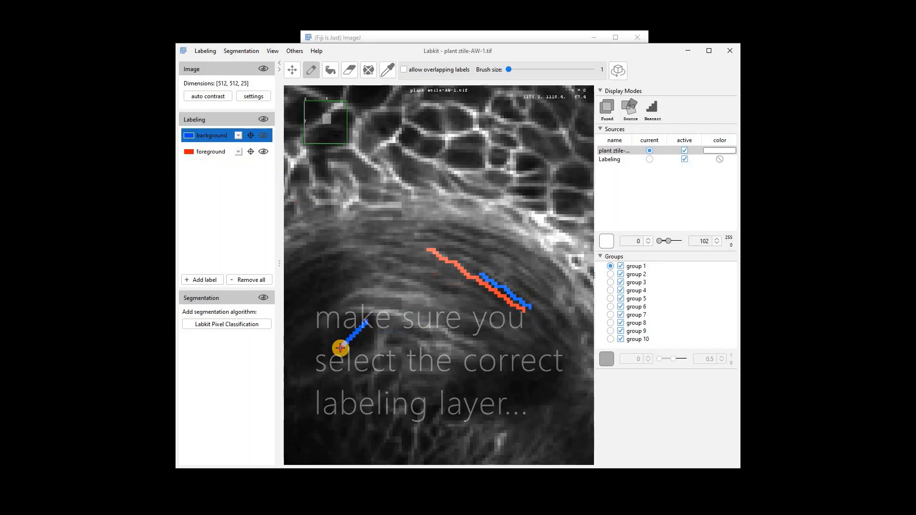
Draw a background stroke over a bright cell wall and erase it using the Erase tool at brush size 8
{"action": "left_click_drag", "start_coordinate": [470, 131], "coordinate": [452, 137]}
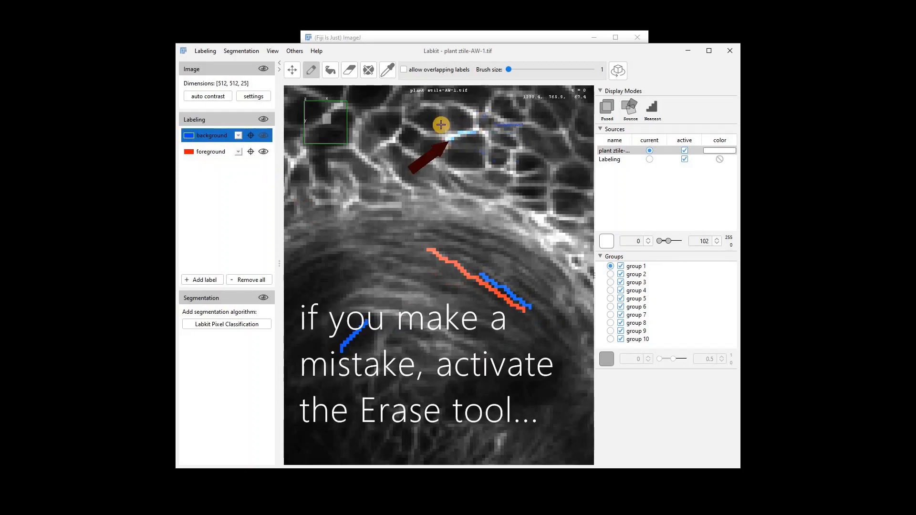
{"action": "left_click", "coordinate": [349, 73]}
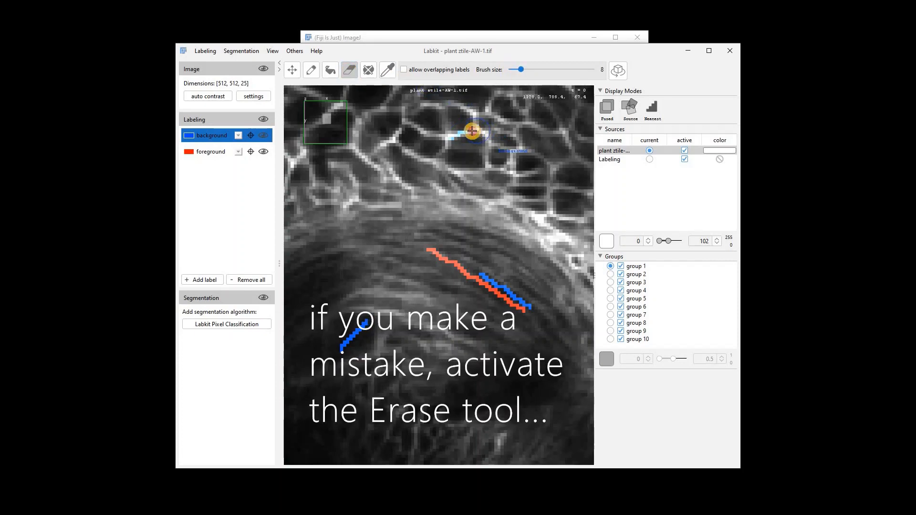
Select the foreground label, close the image display settings, and bring the whole slice into view
{"action": "left_click", "coordinate": [210, 153]}
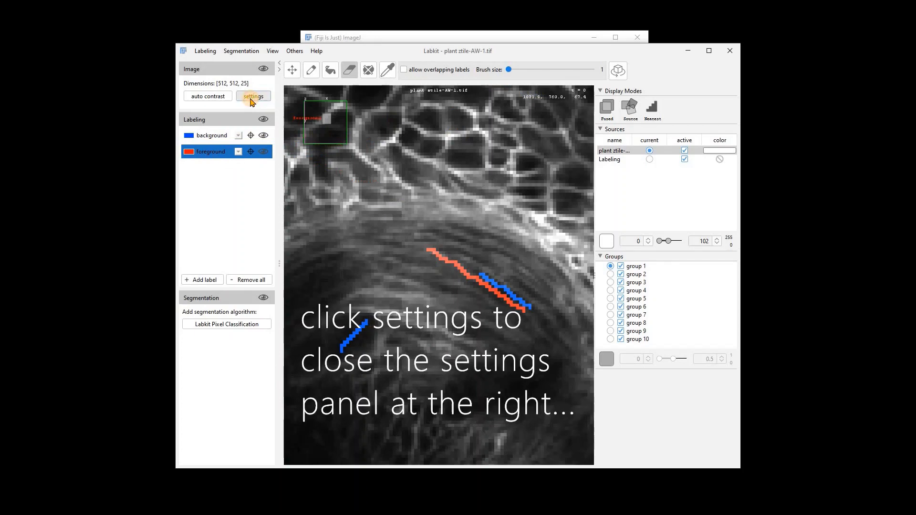
{"action": "left_click", "coordinate": [252, 99]}
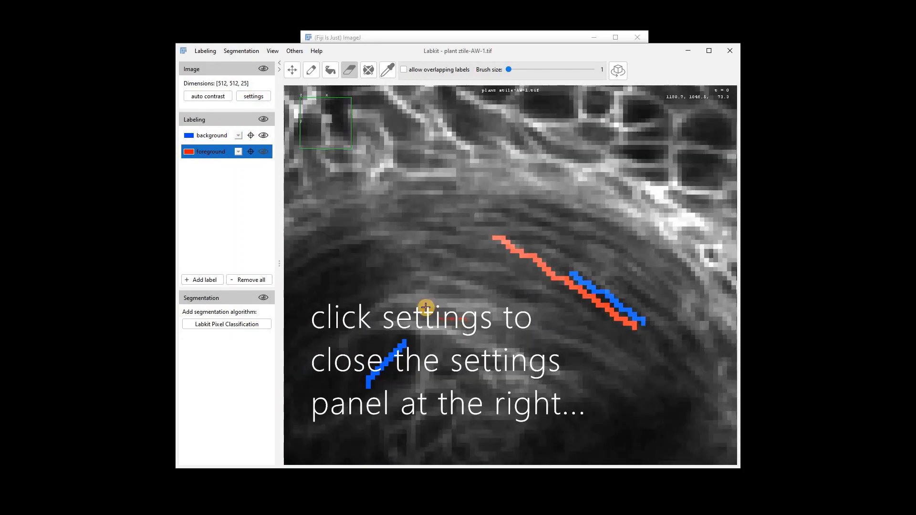
{"action": "scroll", "coordinate": [435, 288], "scroll_direction": "down", "scroll_amount": 5}
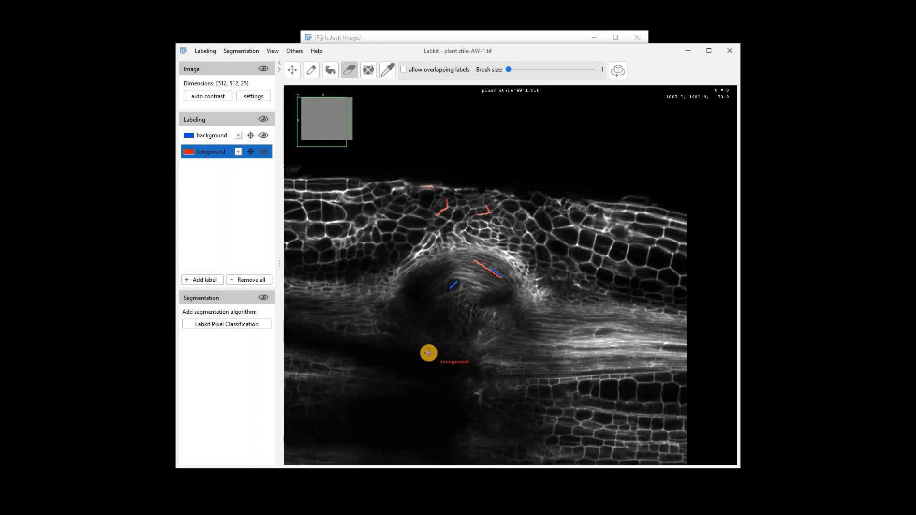
{"action": "scroll", "coordinate": [429, 352], "scroll_direction": "down", "scroll_amount": 2}
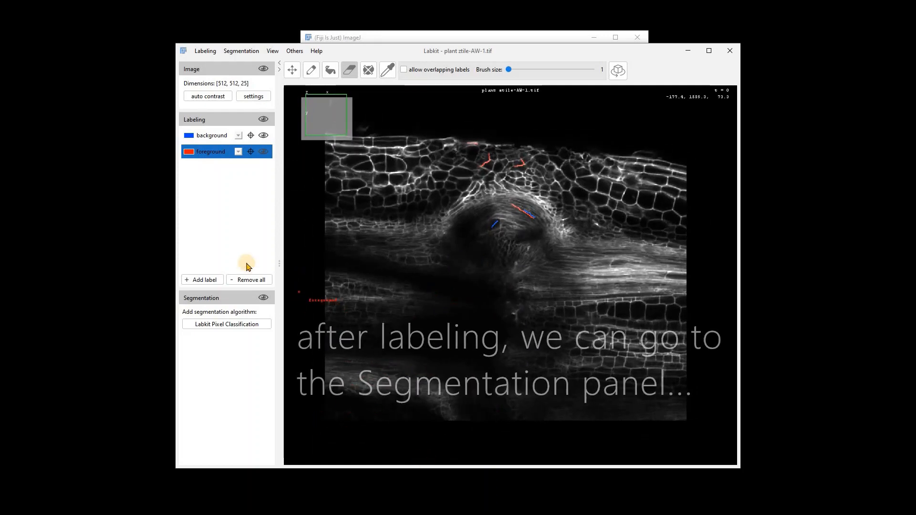
Add a Labkit Pixel Classification classifier and open its classifier settings
{"action": "left_click", "coordinate": [219, 327]}
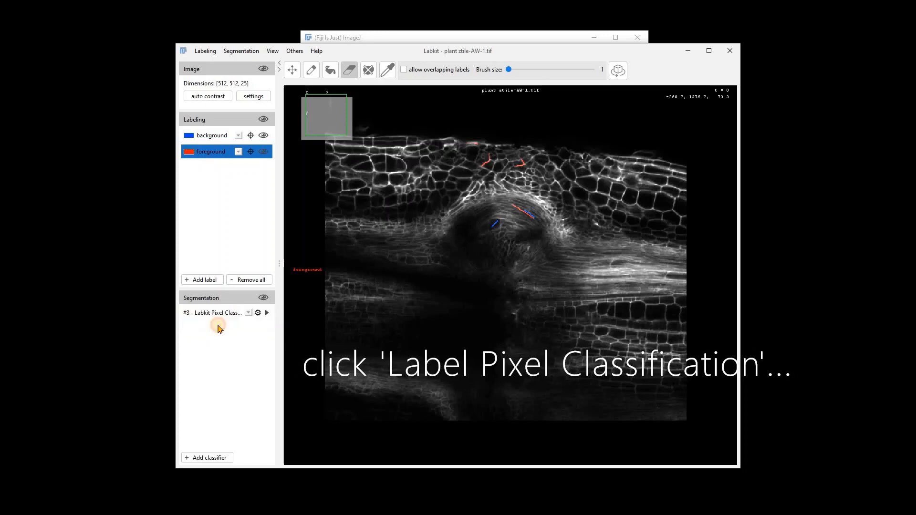
{"action": "left_click", "coordinate": [248, 313]}
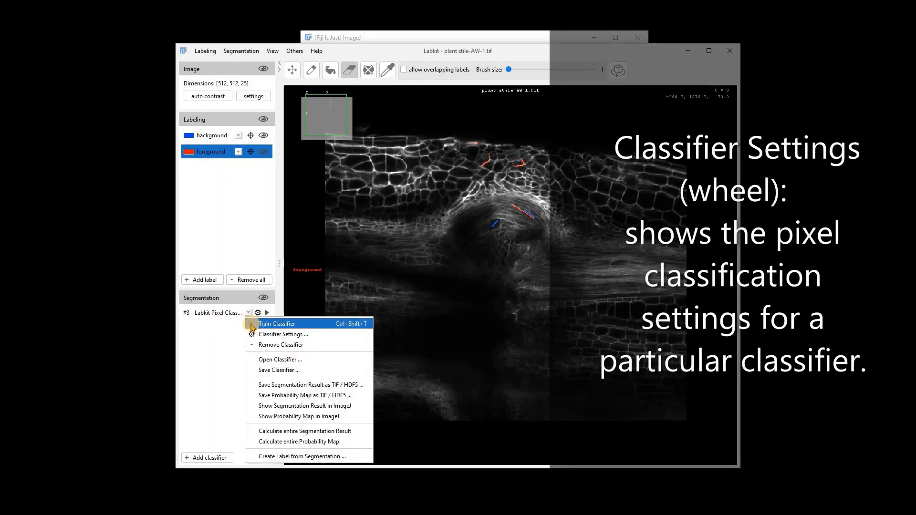
{"action": "left_click", "coordinate": [274, 334]}
Set the classifier's dimensions to 3D, expand the customizable filters to review them, and accept the pixel classification settings
{"action": "left_click_drag", "start_coordinate": [134, 10], "coordinate": [557, 59]}
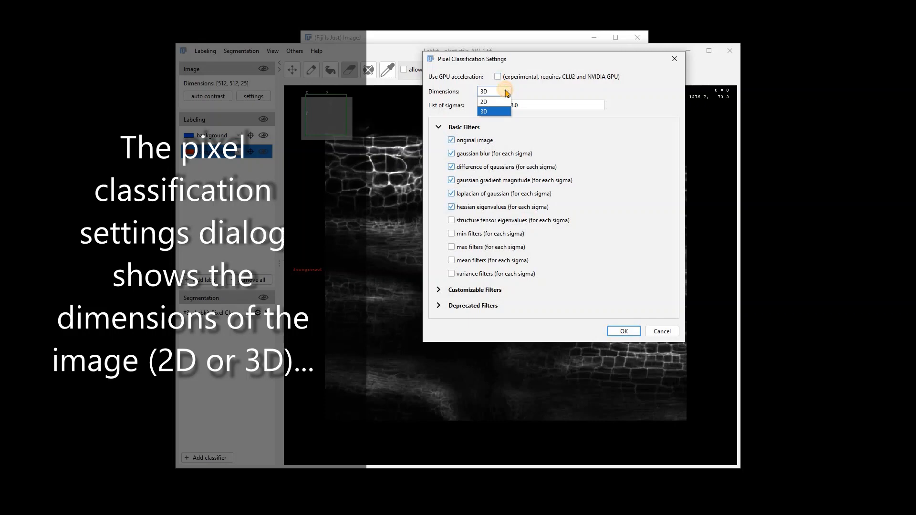
{"action": "left_click", "coordinate": [494, 112]}
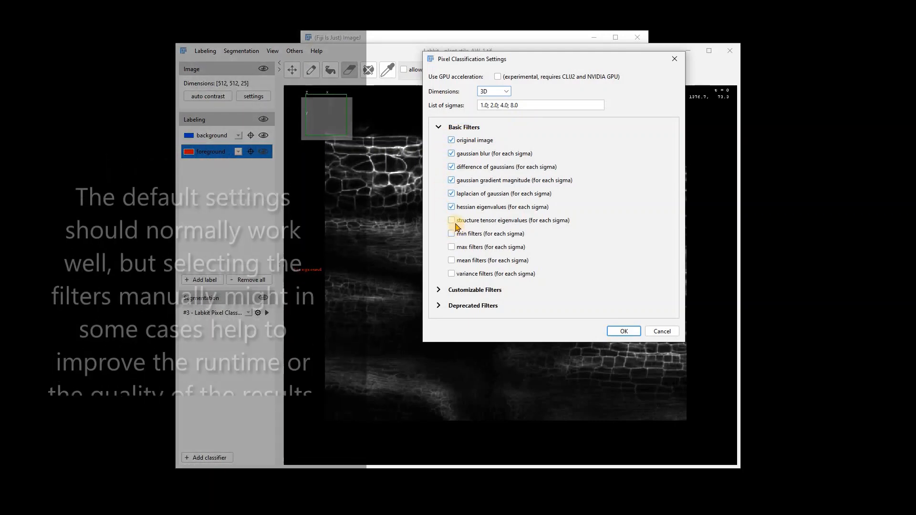
{"action": "left_click", "coordinate": [438, 290]}
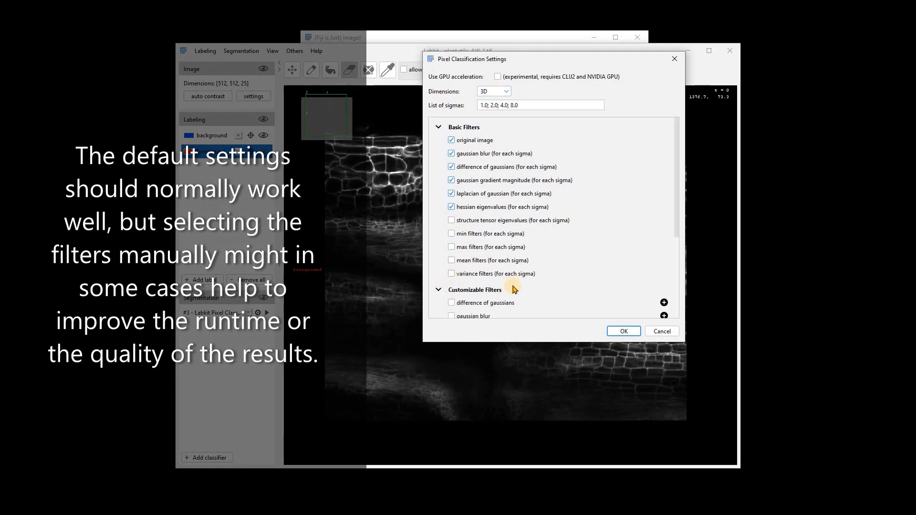
{"action": "left_click_drag", "start_coordinate": [676, 226], "coordinate": [676, 310]}
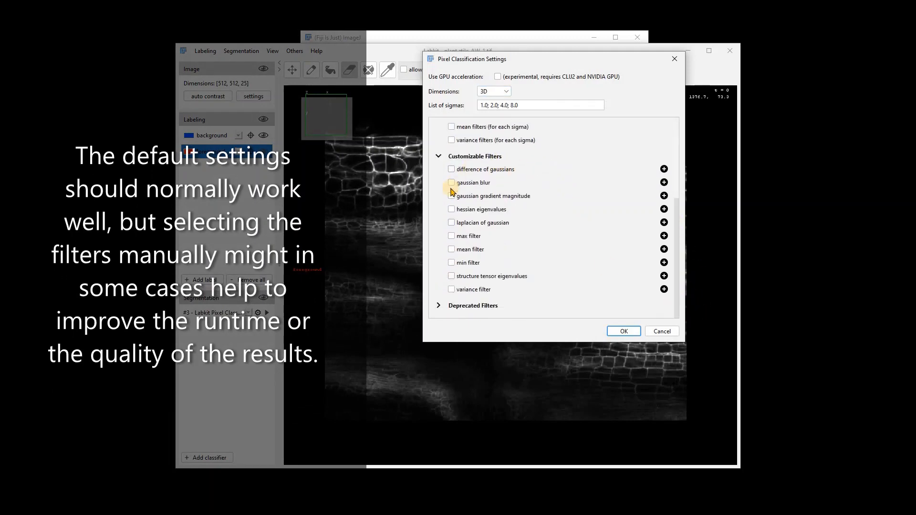
{"action": "left_click", "coordinate": [623, 331]}
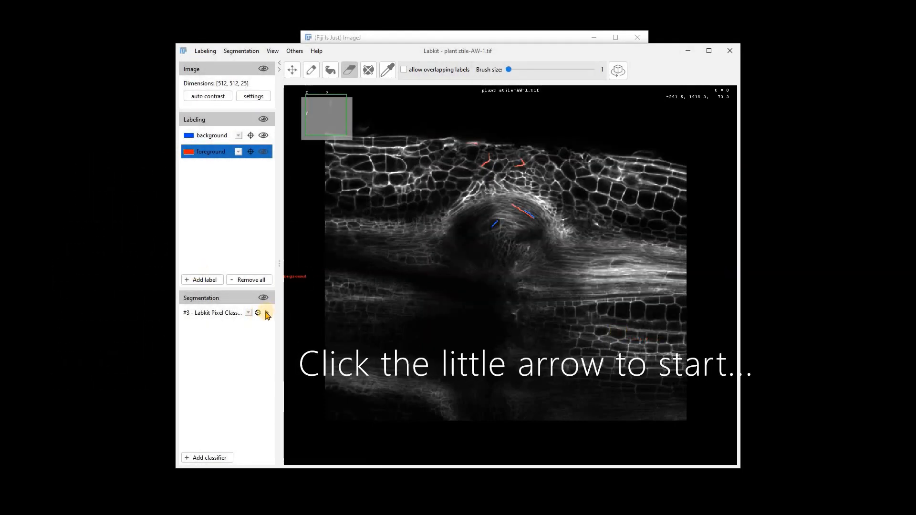
Train the pixel classifier and browse the segmentation overlay through several z-slices
{"action": "left_click", "coordinate": [267, 313]}
{"action": "left_click", "coordinate": [427, 263]}
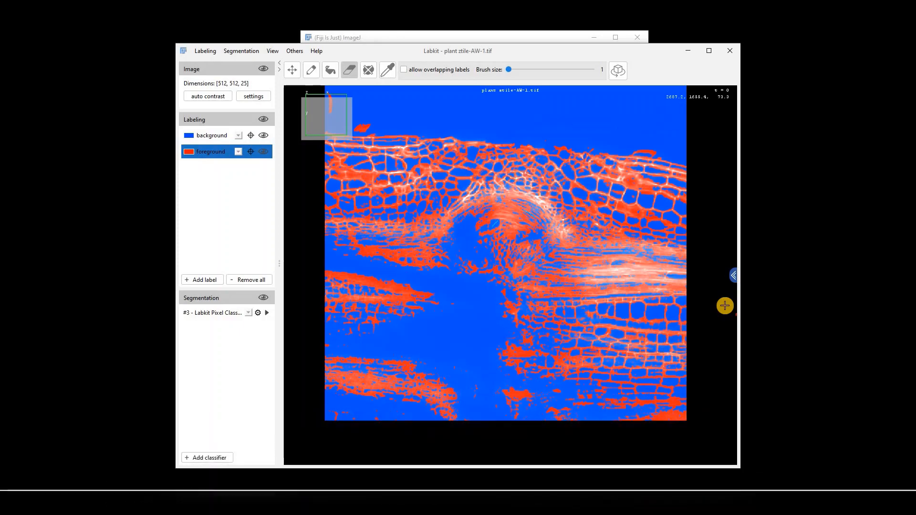
{"action": "scroll", "coordinate": [621, 321], "scroll_direction": "down", "scroll_amount": 1}
{"action": "scroll", "coordinate": [542, 321], "scroll_direction": "down", "scroll_amount": 5}
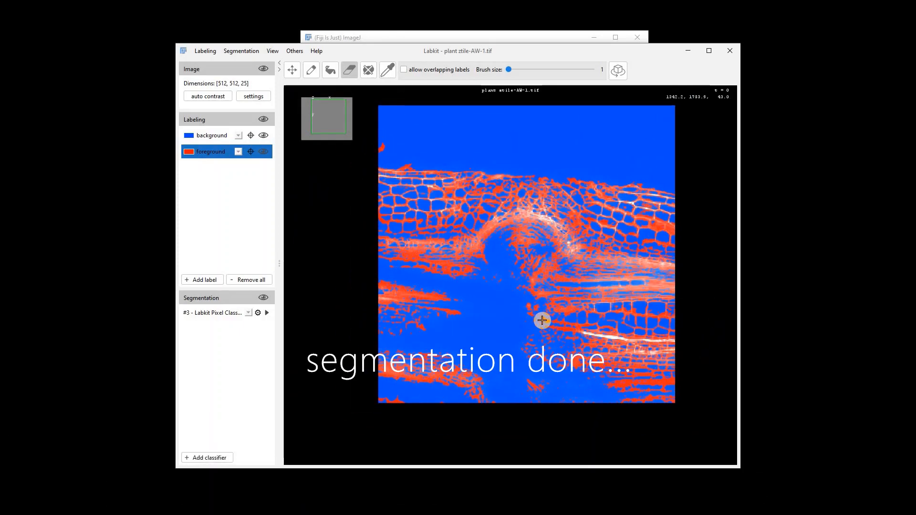
{"action": "scroll", "coordinate": [543, 320], "scroll_direction": "down", "scroll_amount": 5}
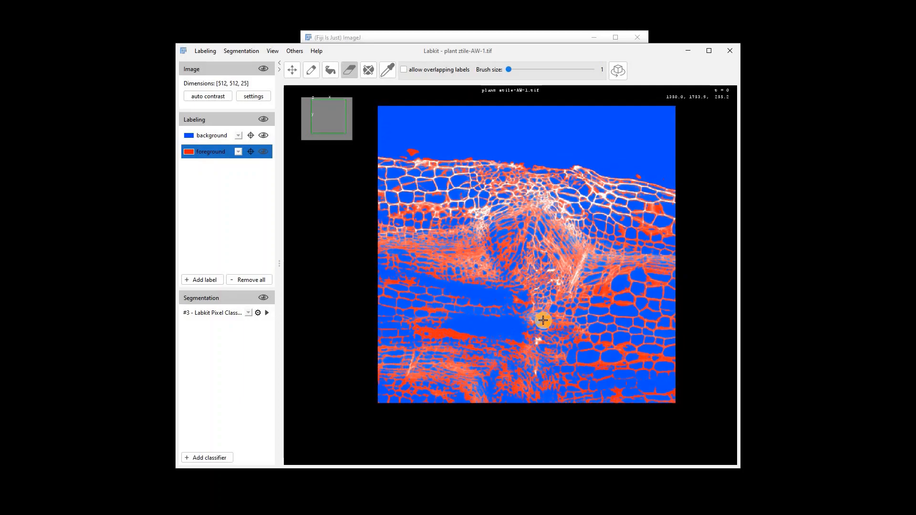
{"action": "scroll", "coordinate": [542, 320], "scroll_direction": "up", "scroll_amount": 5}
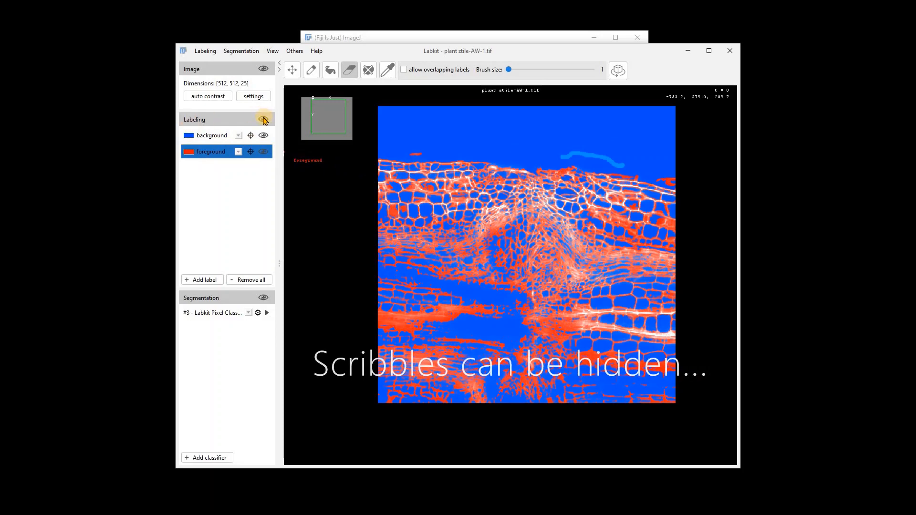
Toggle the visibility of the image and of the segmentation overlay off and back on to compare them
{"action": "left_click", "coordinate": [264, 69]}
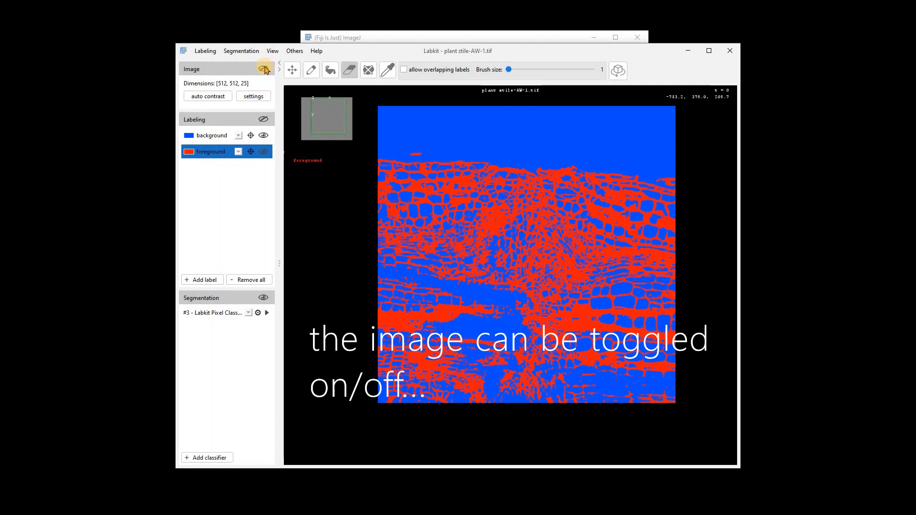
{"action": "left_click", "coordinate": [263, 69]}
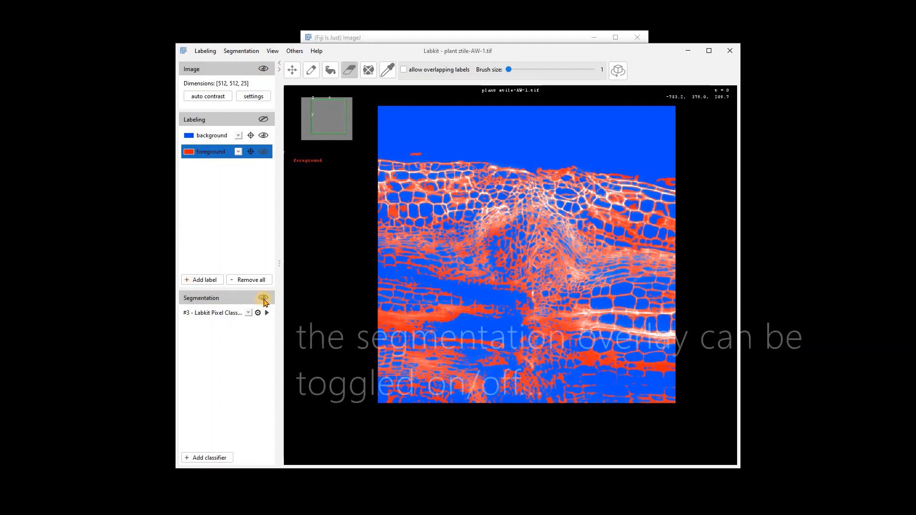
{"action": "left_click", "coordinate": [263, 298]}
{"action": "left_click", "coordinate": [263, 298]}
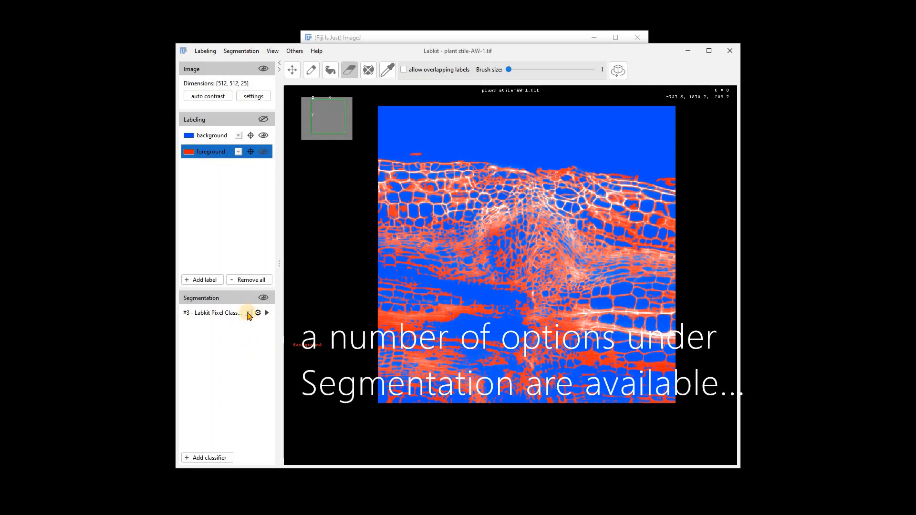
{"action": "left_click", "coordinate": [248, 314]}
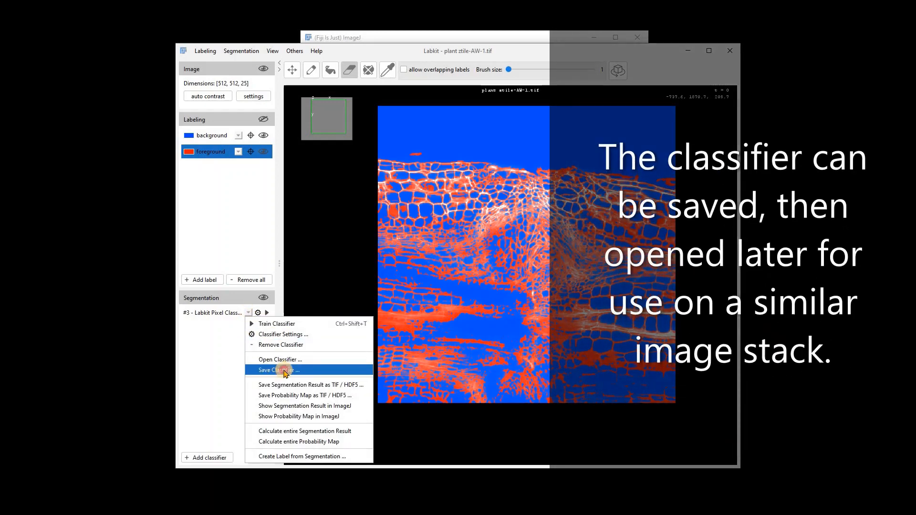
{"action": "left_click", "coordinate": [283, 371]}
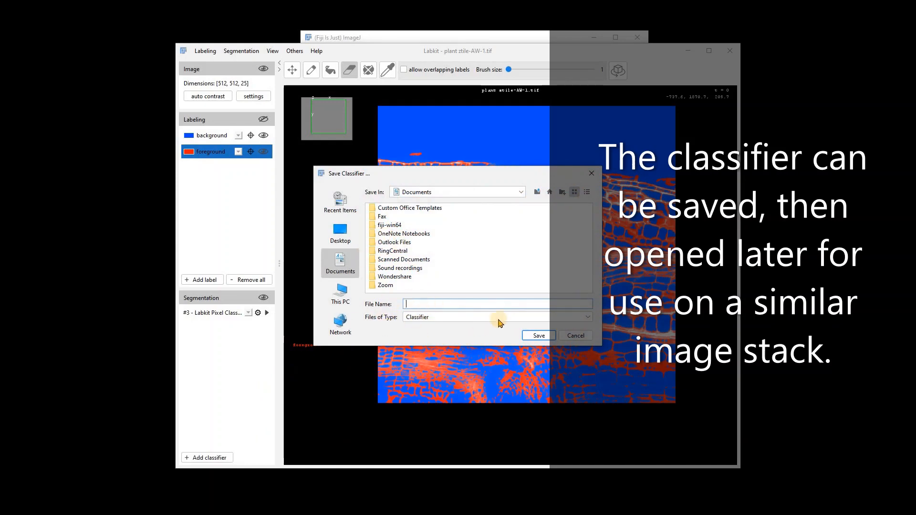
{"action": "left_click", "coordinate": [575, 336]}
{"action": "left_click", "coordinate": [248, 313]}
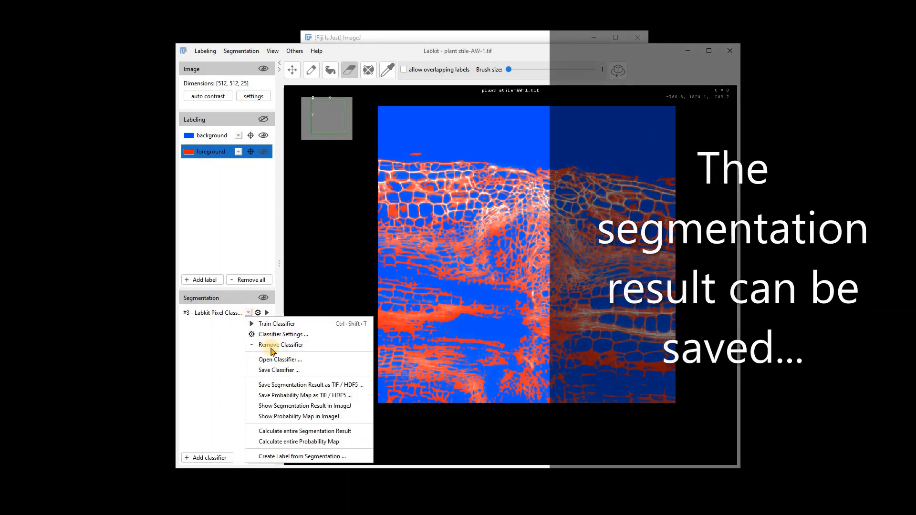
{"action": "left_click", "coordinate": [284, 386]}
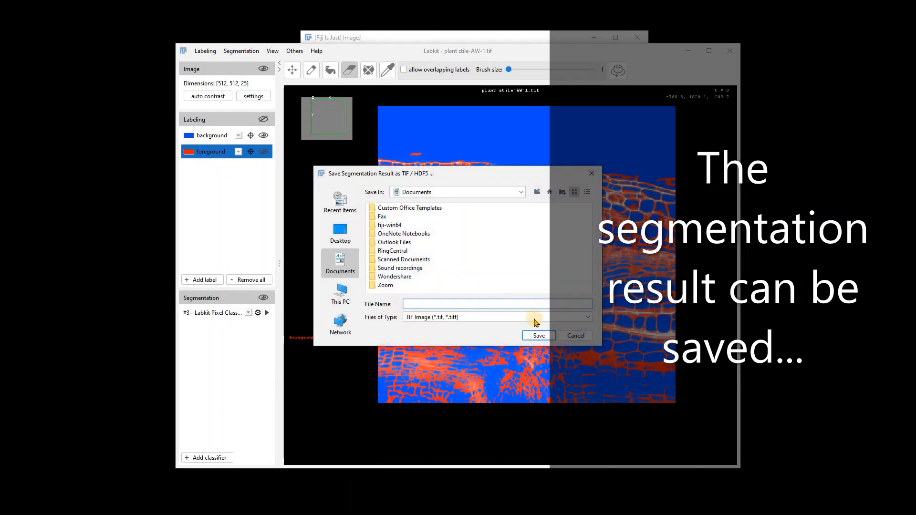
{"action": "left_click", "coordinate": [575, 335]}
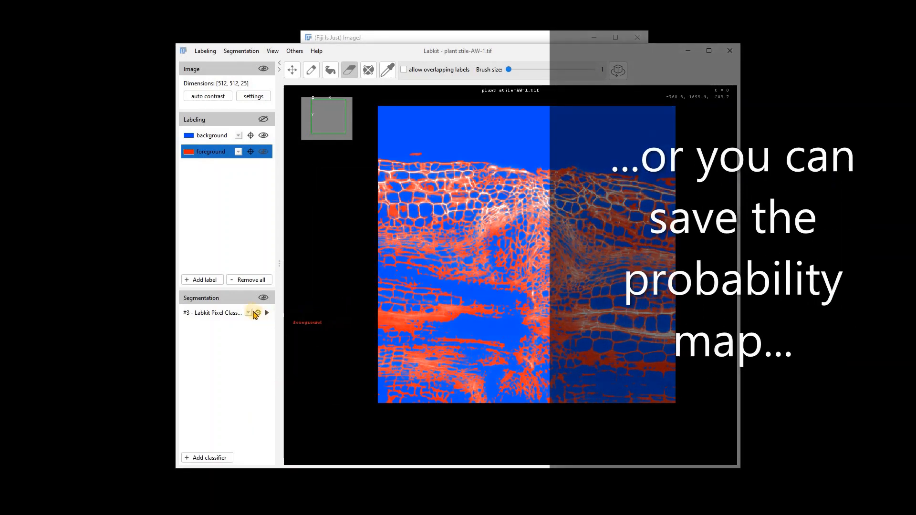
Show the segmentation result in ImageJ, browse to slice 7 of the stack, and close the result image
{"action": "left_click", "coordinate": [248, 313]}
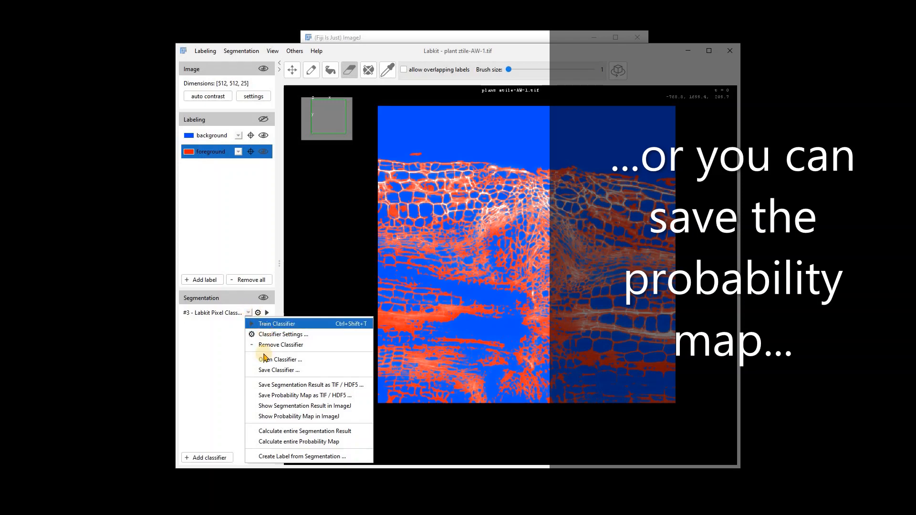
{"action": "left_click", "coordinate": [287, 406]}
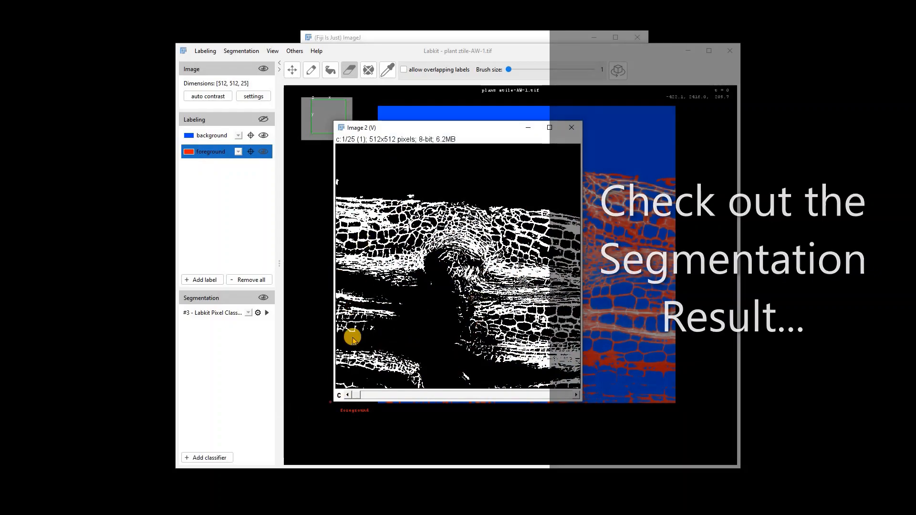
{"action": "left_click_drag", "start_coordinate": [357, 397], "coordinate": [410, 395]}
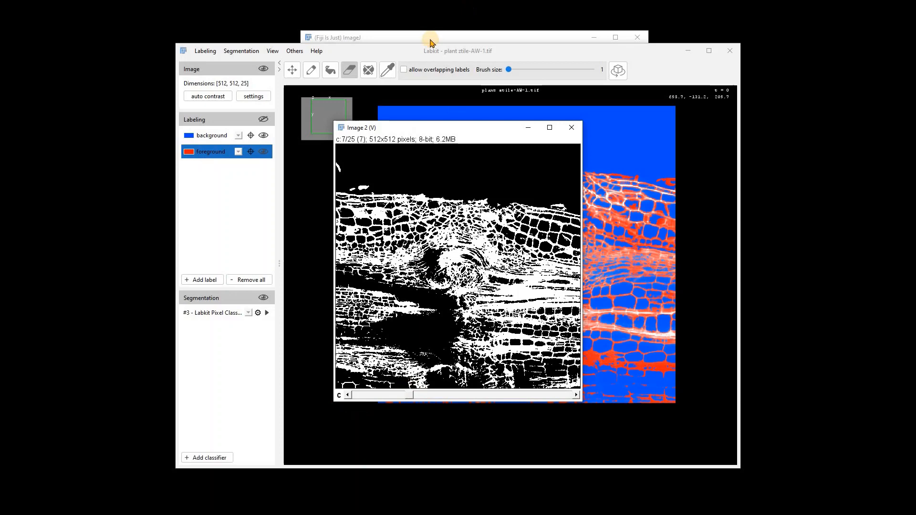
{"action": "left_click", "coordinate": [430, 37]}
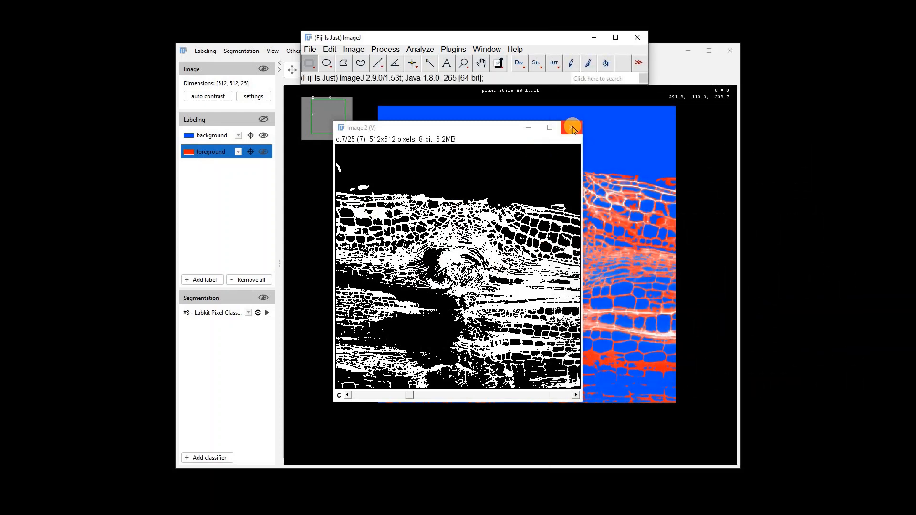
{"action": "left_click", "coordinate": [571, 127]}
Show the classifier's probability map in ImageJ, expanding and collapsing the progress details during the calculation
{"action": "left_click", "coordinate": [258, 312]}
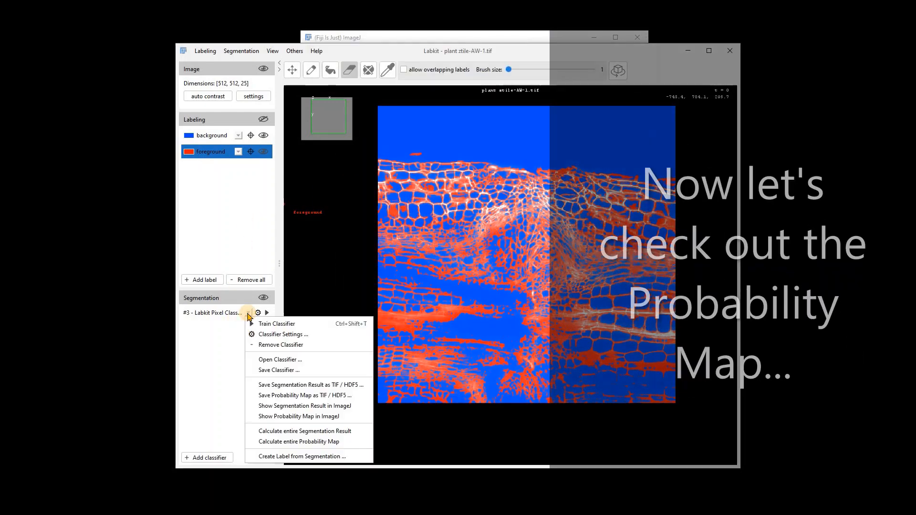
{"action": "left_click", "coordinate": [300, 417]}
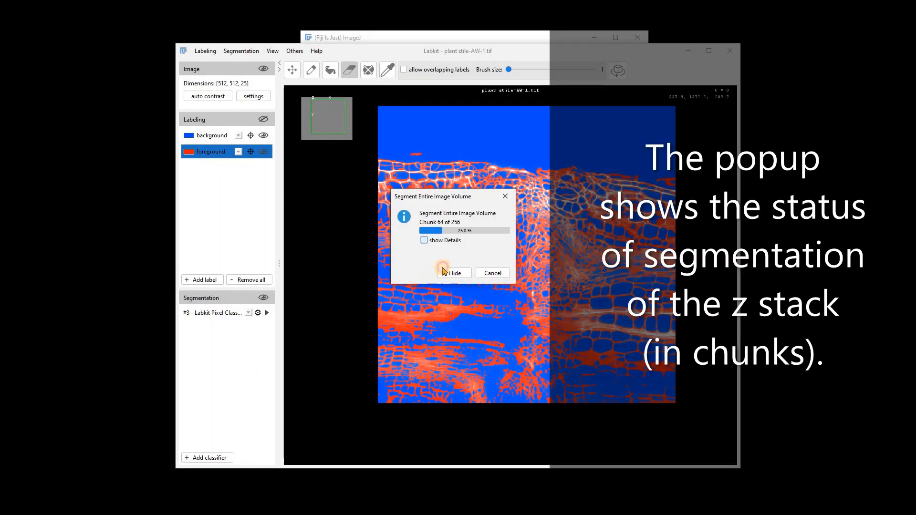
{"action": "left_click", "coordinate": [423, 240]}
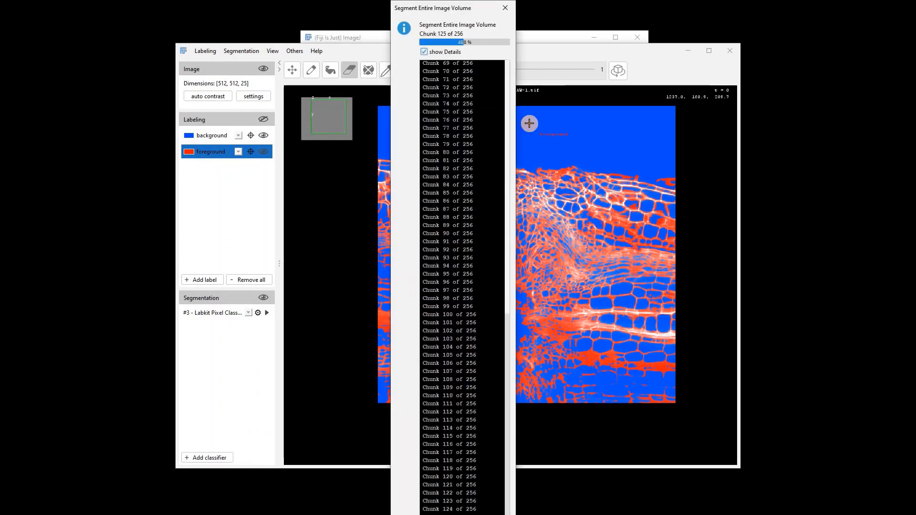
{"action": "left_click", "coordinate": [425, 53]}
{"action": "left_click_drag", "start_coordinate": [462, 9], "coordinate": [483, 169]}
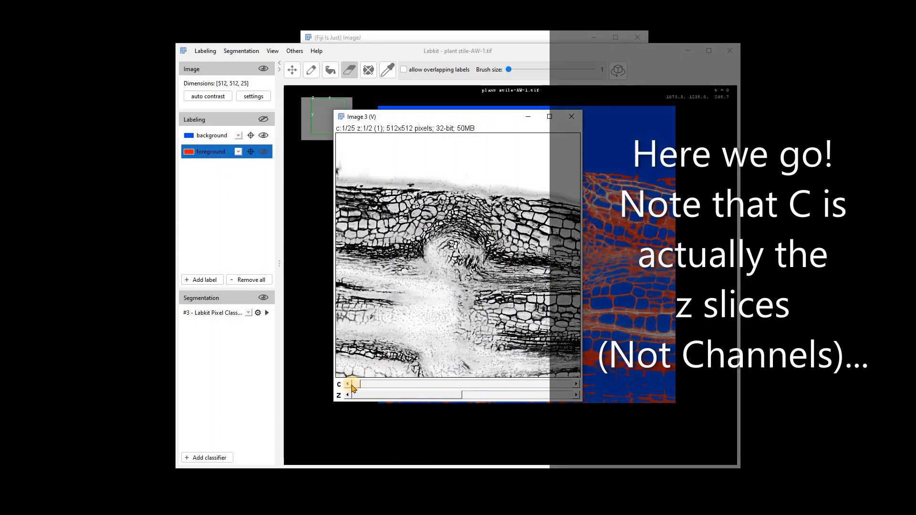
In the probability map, switch z to 2 for the foreground class, browse to c slice 6, and close the image
{"action": "mouse_move", "coordinate": [354, 385]}
{"action": "left_mouse_down"}
{"action": "mouse_move", "coordinate": [546, 392]}
{"action": "mouse_move", "coordinate": [352, 393]}
{"action": "left_mouse_up"}
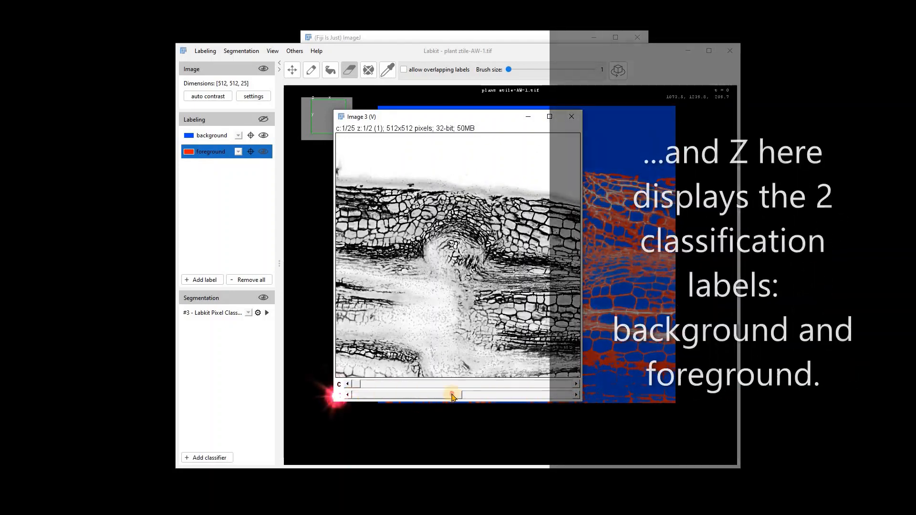
{"action": "left_click_drag", "start_coordinate": [454, 395], "coordinate": [562, 396]}
{"action": "left_click_drag", "start_coordinate": [359, 388], "coordinate": [405, 380]}
{"action": "left_click", "coordinate": [424, 38]}
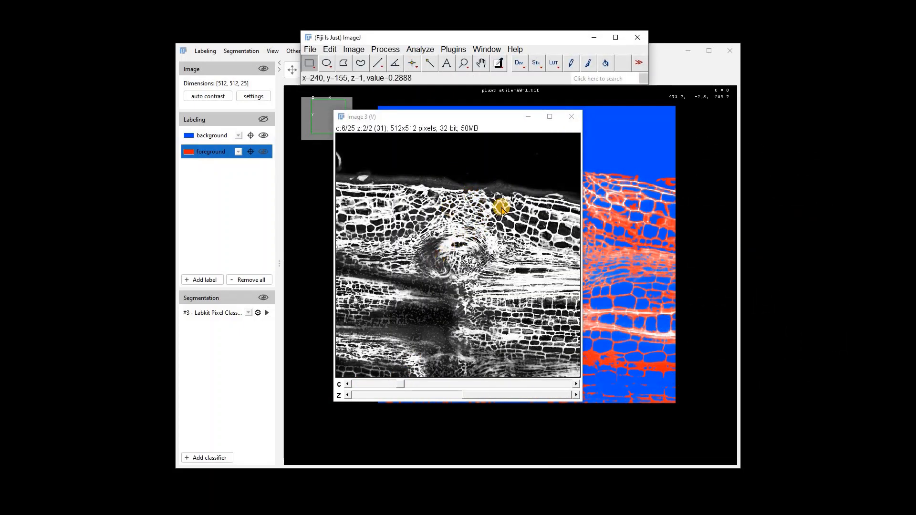
{"action": "left_click", "coordinate": [572, 116]}
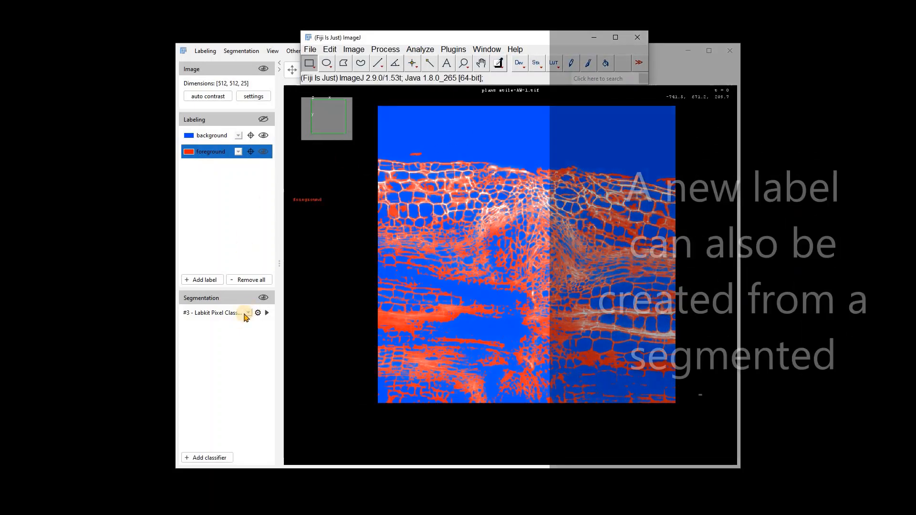
Create a new label from the segmentation, choosing foreground as the class to add
{"action": "left_click", "coordinate": [257, 312]}
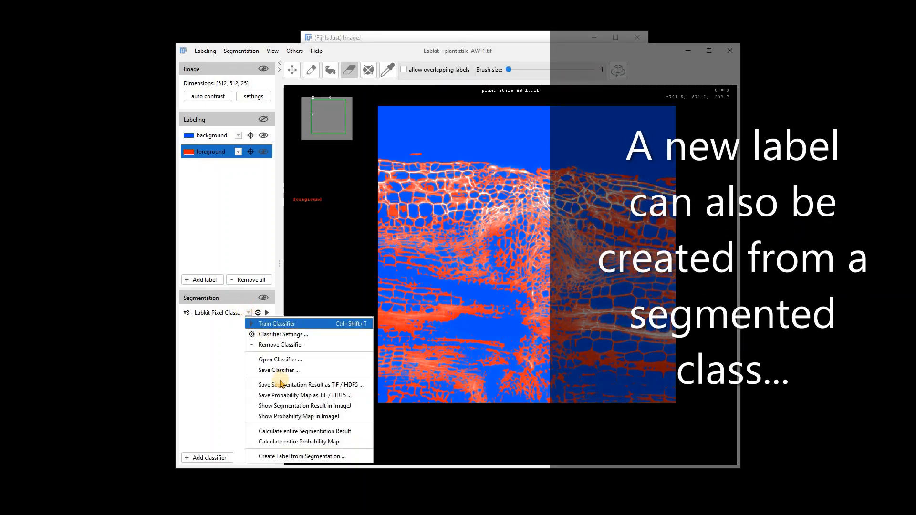
{"action": "left_click", "coordinate": [282, 457]}
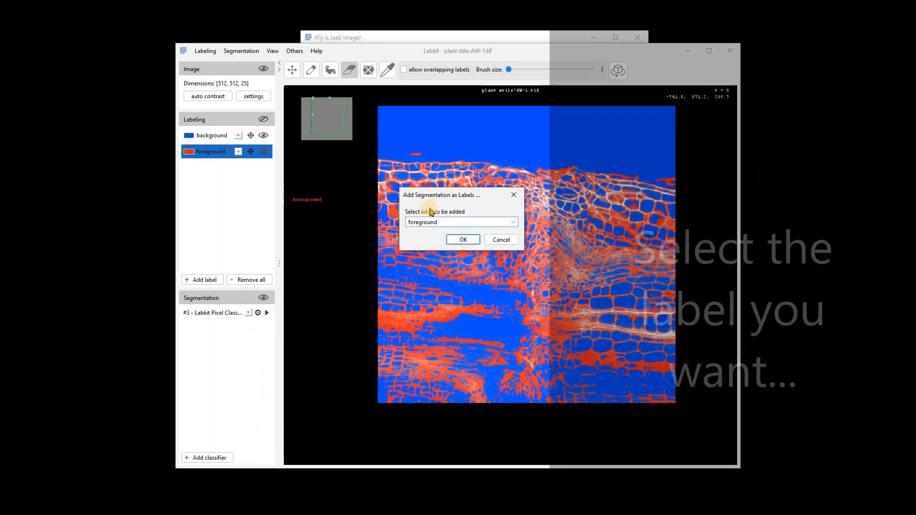
{"action": "left_click", "coordinate": [511, 225]}
{"action": "left_click", "coordinate": [477, 240]}
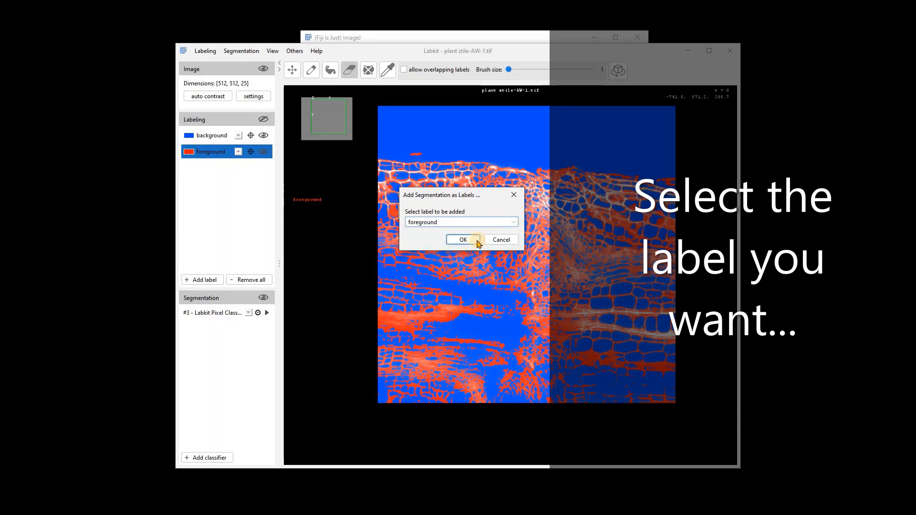
{"action": "left_click", "coordinate": [464, 240]}
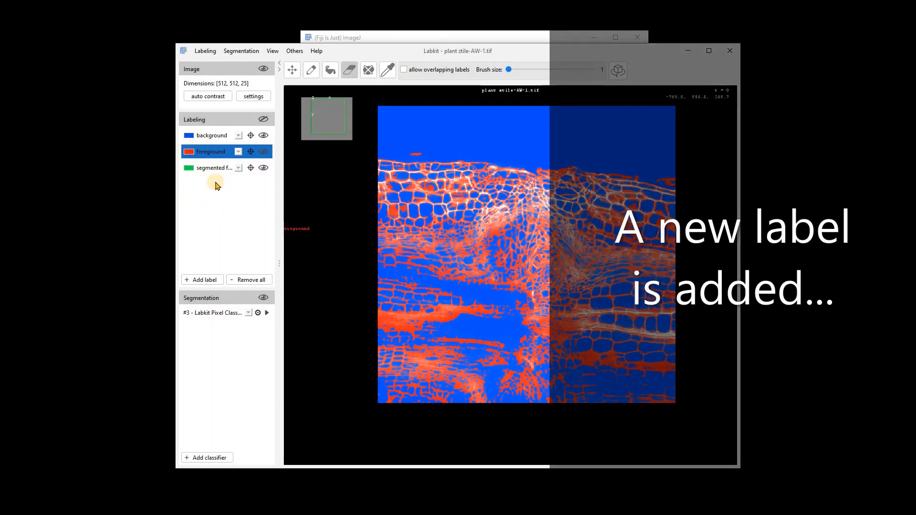
Make the labeling layers visible and show the segmented foreground label as a bitmap in ImageJ
{"action": "left_click", "coordinate": [263, 119]}
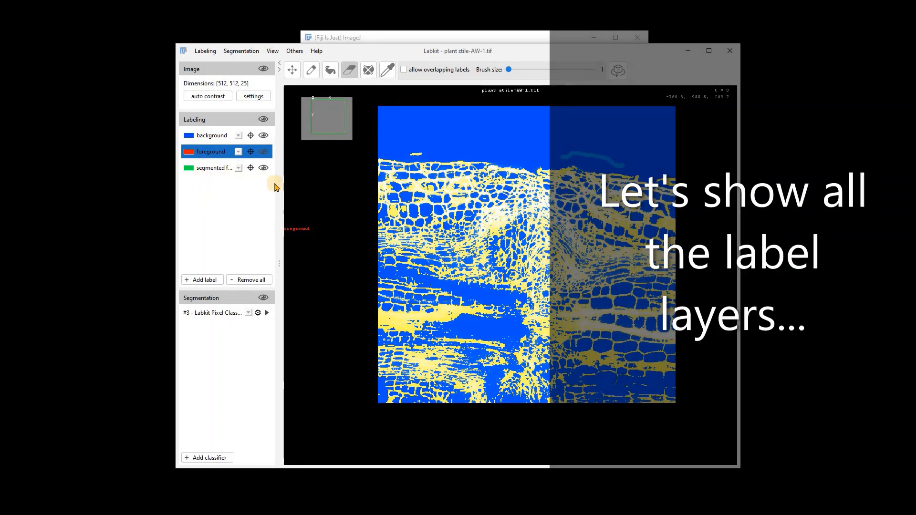
{"action": "left_click", "coordinate": [238, 167]}
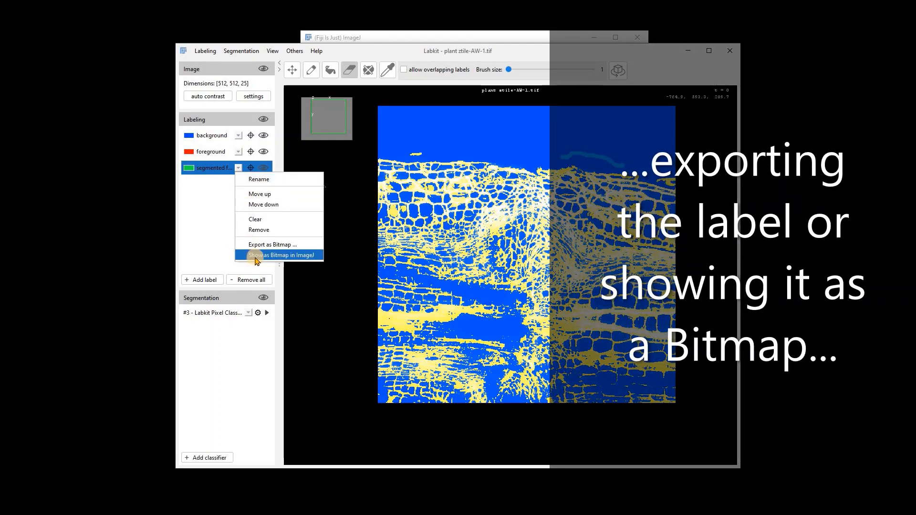
{"action": "left_click", "coordinate": [256, 256]}
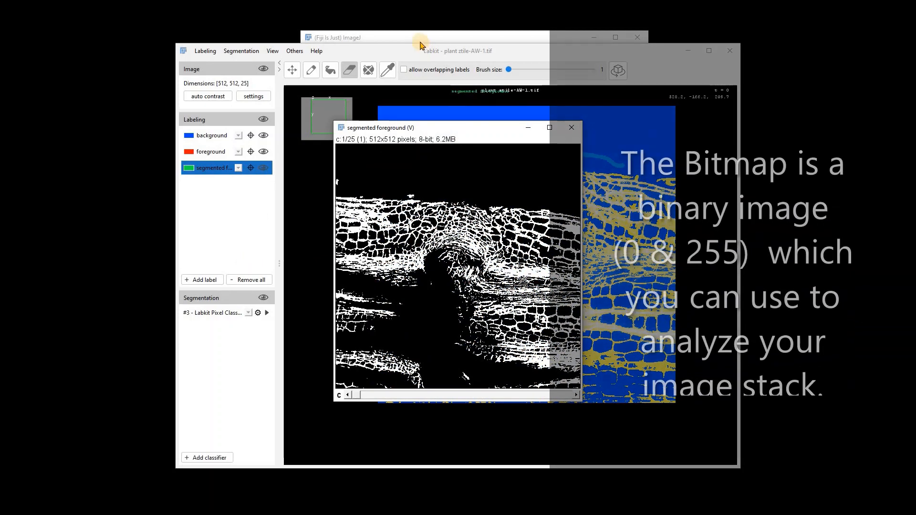
Browse the slices of the segmented foreground bitmap, close it, and hide the segmentation overlay in Labkit
{"action": "left_click", "coordinate": [418, 40]}
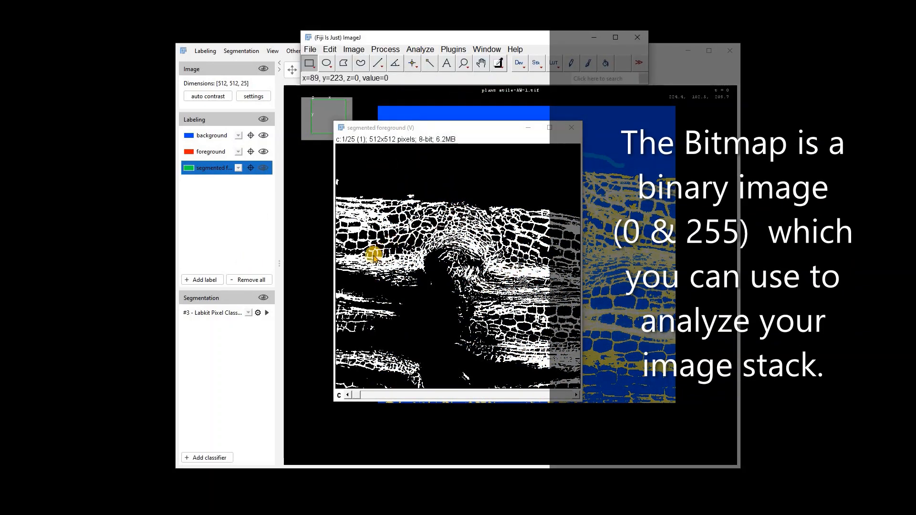
{"action": "left_click_drag", "start_coordinate": [357, 395], "coordinate": [419, 396]}
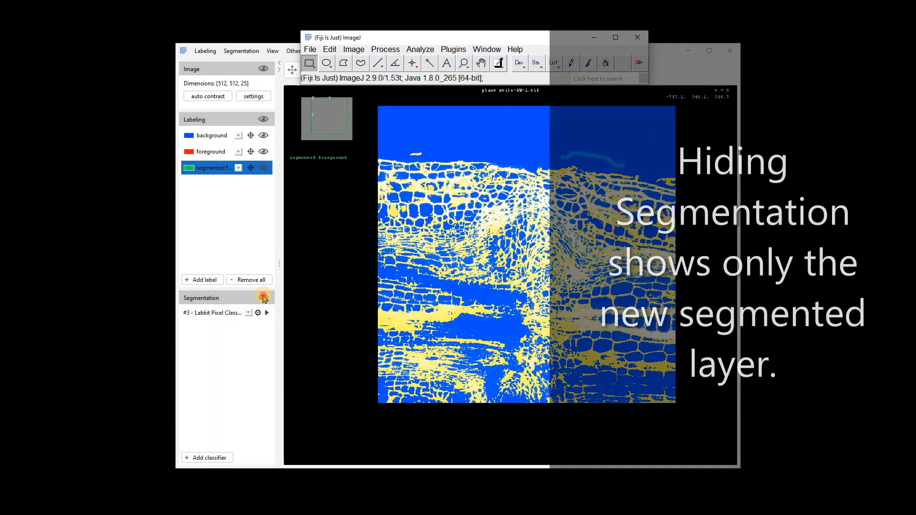
{"action": "left_click", "coordinate": [263, 297]}
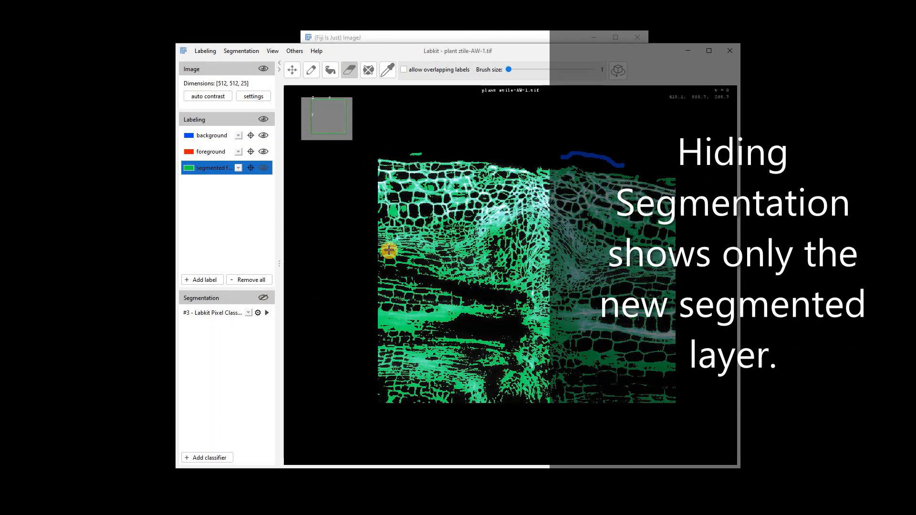
Remove the segmented foreground label and turn the segmentation overlay back on
{"action": "right_click", "coordinate": [237, 171]}
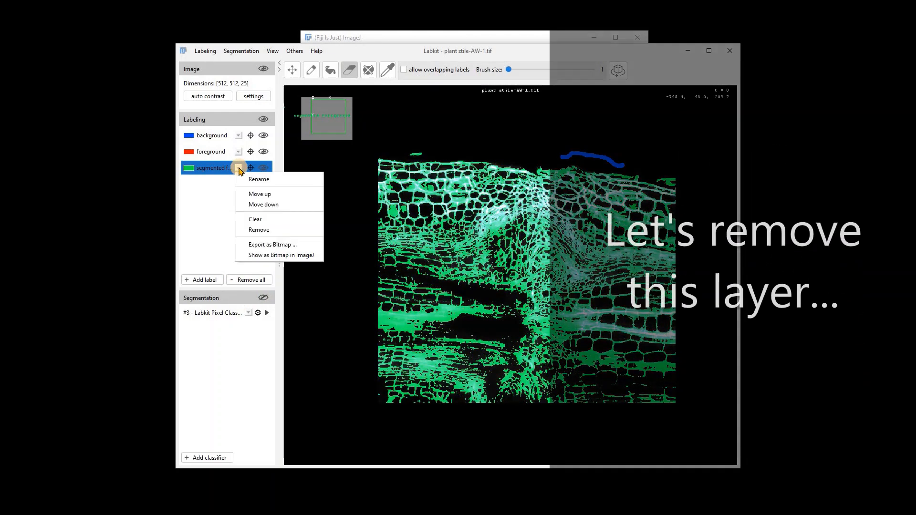
{"action": "left_click", "coordinate": [252, 233]}
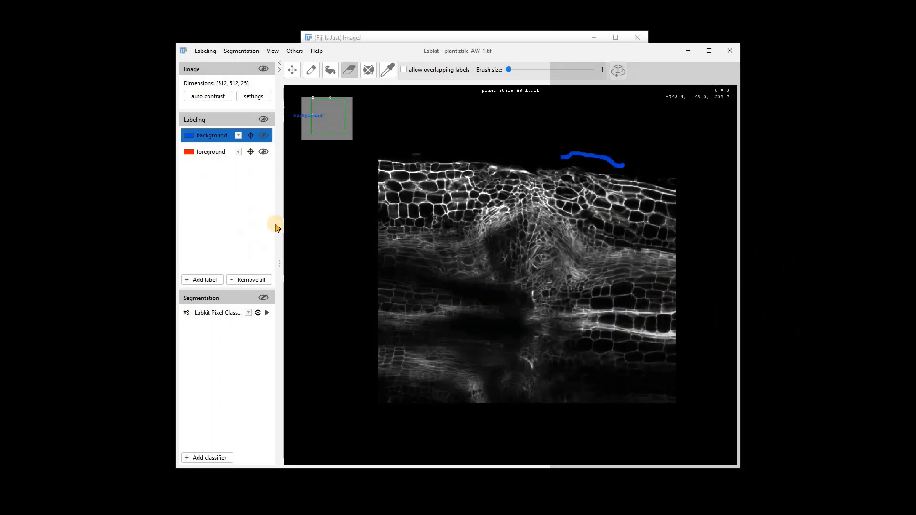
{"action": "left_click", "coordinate": [263, 298]}
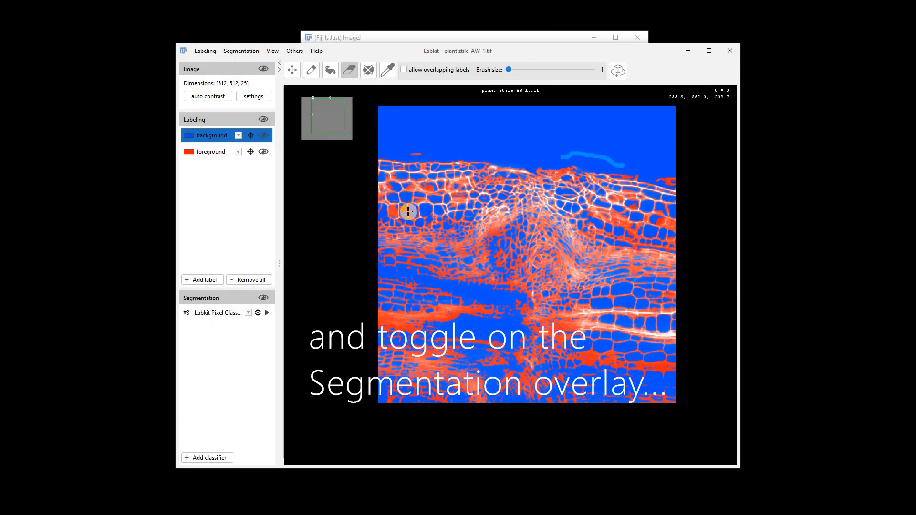
Hide the labeling layers and change the background label's color to black
{"action": "left_click", "coordinate": [292, 70]}
{"action": "left_click_drag", "start_coordinate": [568, 247], "coordinate": [449, 272]}
{"action": "scroll", "coordinate": [468, 282], "scroll_direction": "down", "scroll_amount": 7}
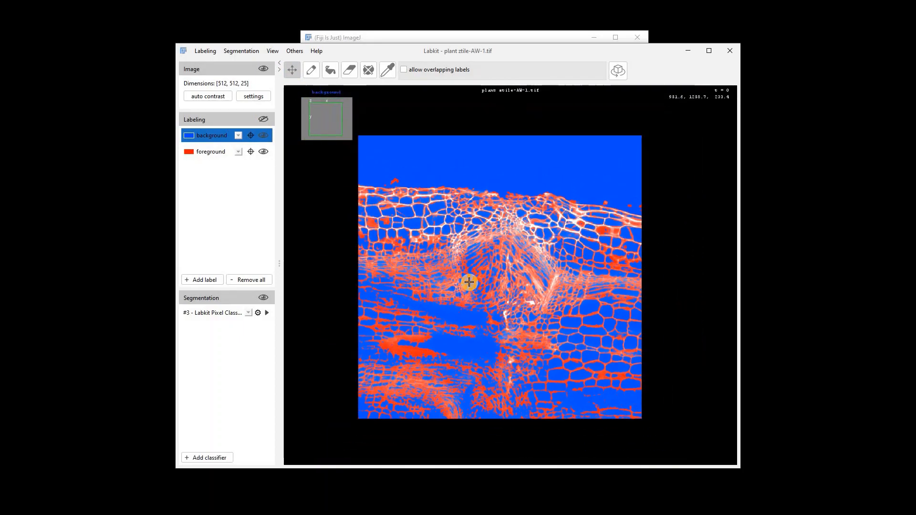
{"action": "left_click", "coordinate": [192, 136]}
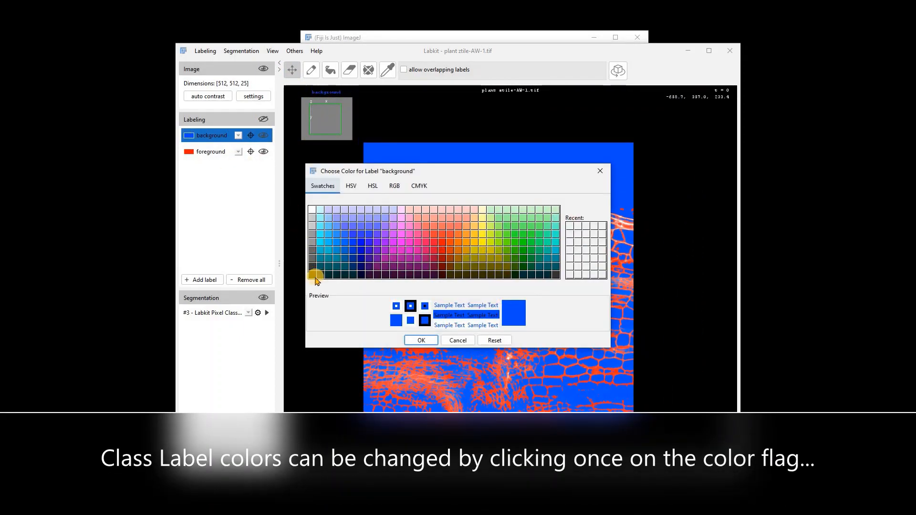
{"action": "left_click", "coordinate": [312, 276]}
{"action": "left_click", "coordinate": [409, 340]}
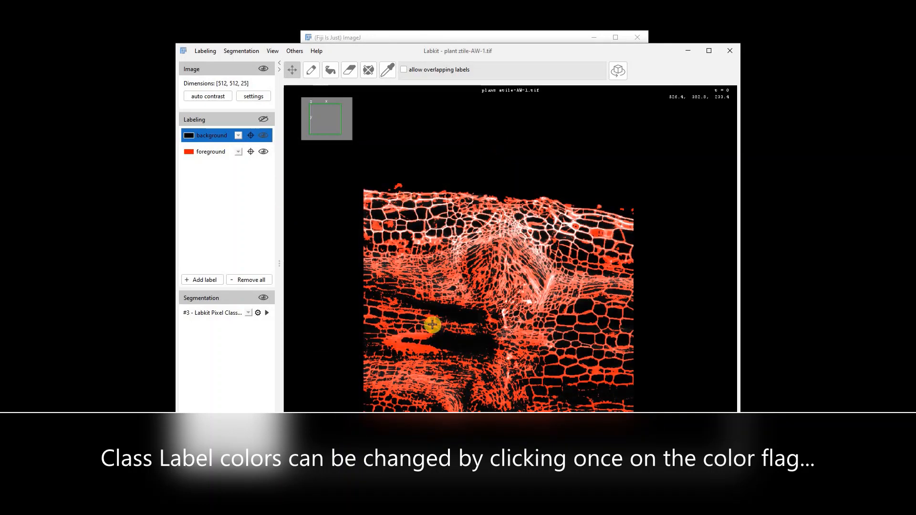
Change the foreground label's color to cyan-blue and browse the recolored segmentation through the z-stack
{"action": "left_click", "coordinate": [188, 151]}
{"action": "left_click", "coordinate": [554, 250]}
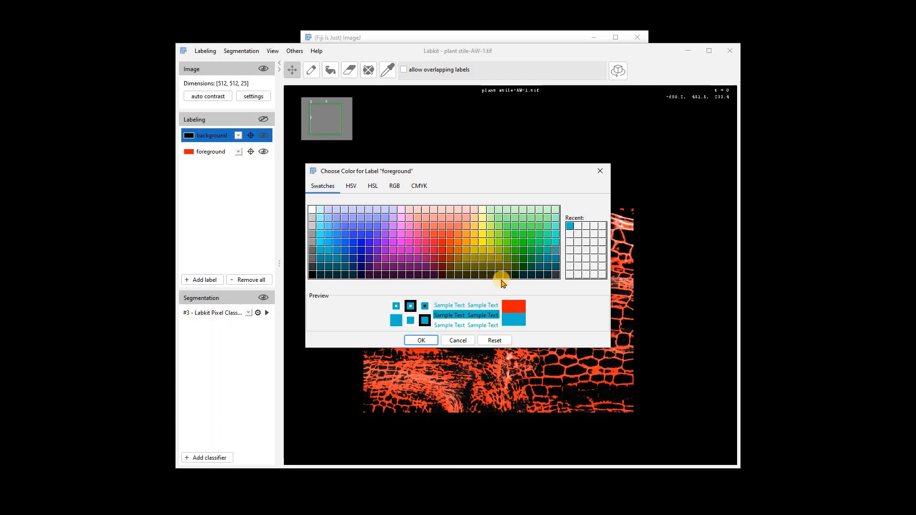
{"action": "left_click", "coordinate": [418, 339]}
{"action": "scroll", "coordinate": [456, 256], "scroll_direction": "up", "scroll_amount": 15}
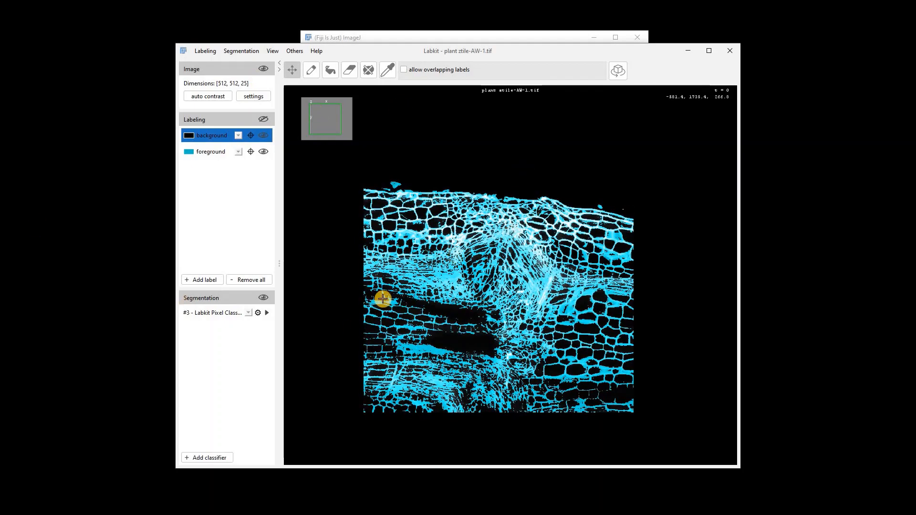
{"action": "scroll", "coordinate": [425, 287], "scroll_direction": "up", "scroll_amount": 20}
Check the available Labkit help entries, and close both the Labkit window and the plant ztile-AW-1.tif image
{"action": "left_click", "coordinate": [316, 51]}
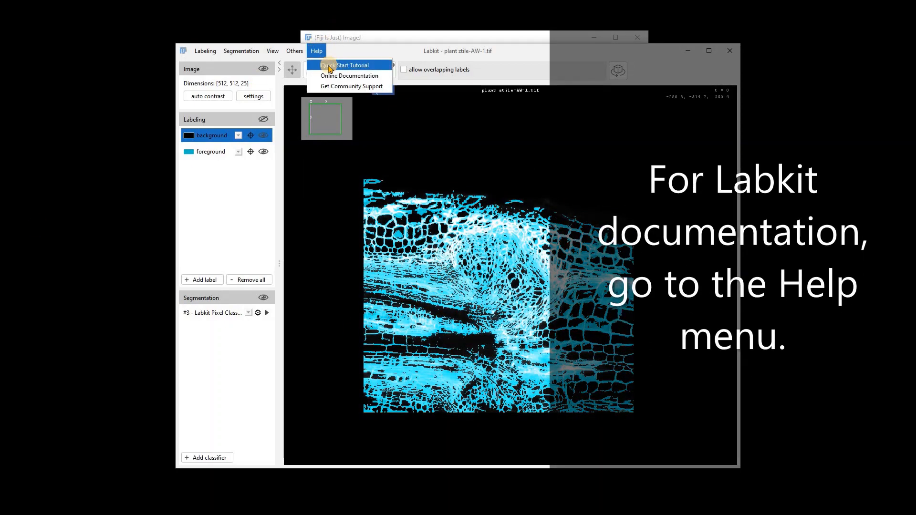
{"action": "left_click", "coordinate": [547, 56]}
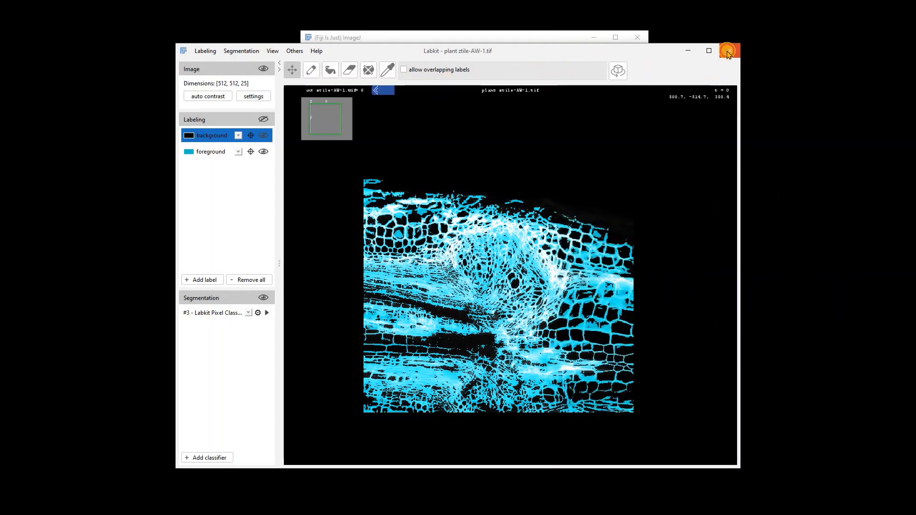
{"action": "left_click", "coordinate": [727, 51]}
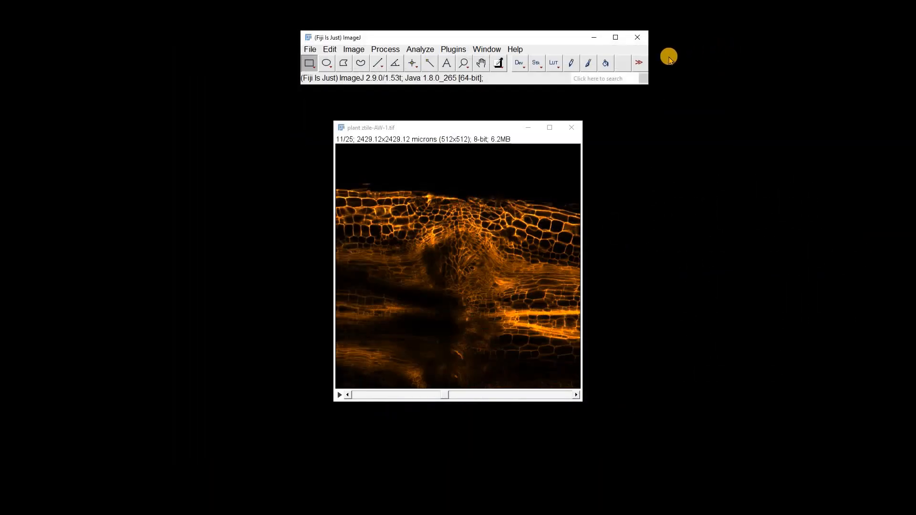
{"action": "left_click", "coordinate": [571, 128]}
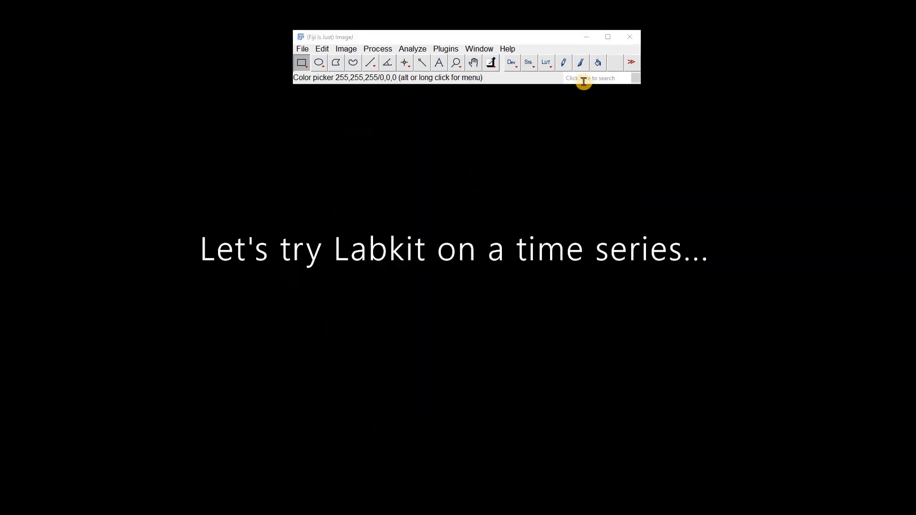
Search the ImageJ commands for labkit, run Open Image File With Labkit, and load cells-time series-RGB.tif
{"action": "left_click", "coordinate": [584, 79]}
{"action": "type", "text": "labkit"}
{"action": "left_click", "coordinate": [354, 141]}
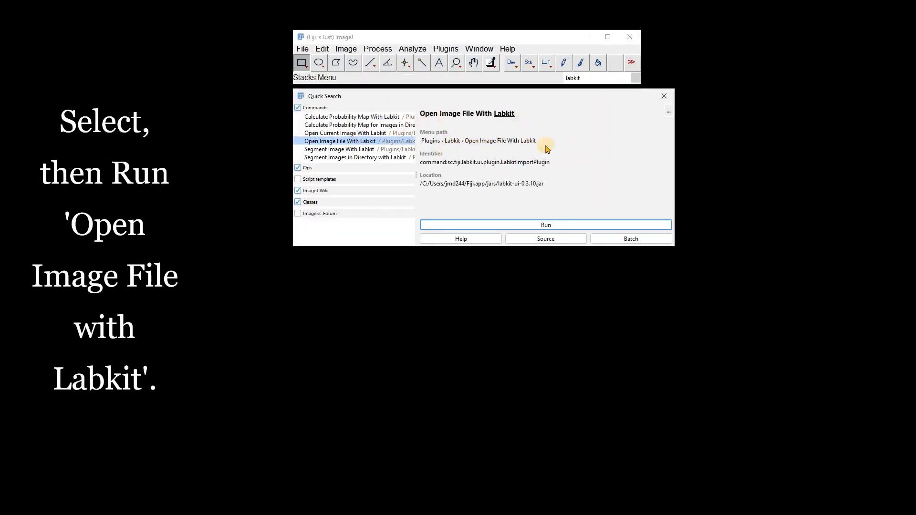
{"action": "left_click", "coordinate": [539, 225]}
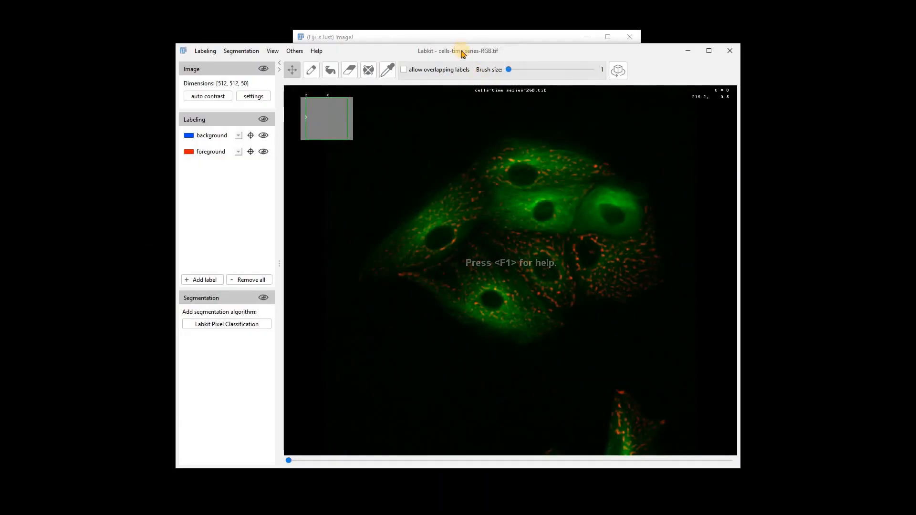
Reposition the Labkit window and inspect the cells of the time series at different zoom levels
{"action": "left_click_drag", "start_coordinate": [462, 53], "coordinate": [454, 38]}
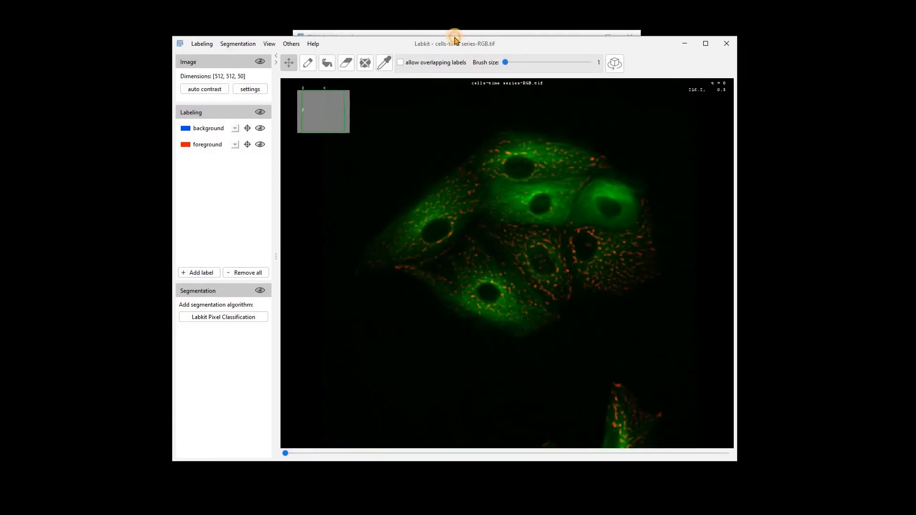
{"action": "mouse_move", "coordinate": [281, 447]}
{"action": "left_mouse_down"}
{"action": "mouse_move", "coordinate": [719, 456]}
{"action": "mouse_move", "coordinate": [534, 440]}
{"action": "mouse_move", "coordinate": [277, 451]}
{"action": "left_mouse_up"}
{"action": "scroll", "coordinate": [512, 200], "scroll_direction": "down", "scroll_amount": 8}
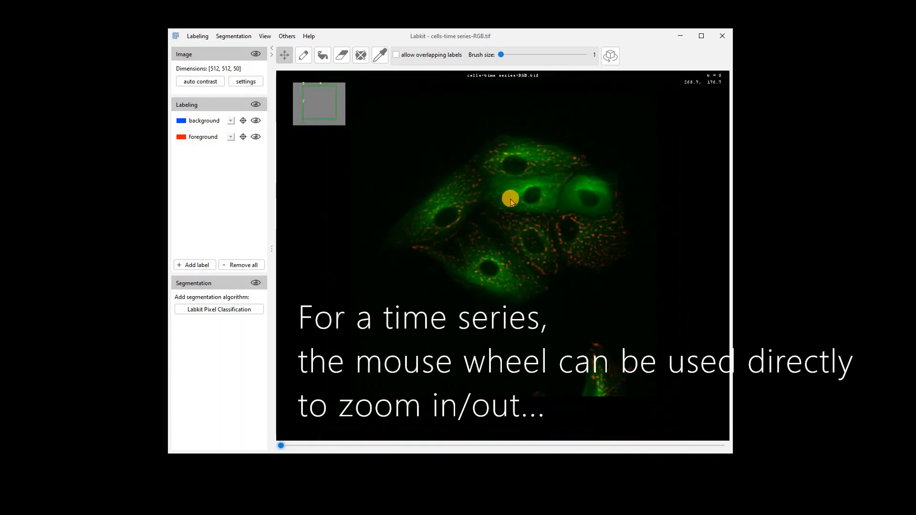
{"action": "scroll", "coordinate": [497, 219], "scroll_direction": "up", "scroll_amount": 13}
{"action": "scroll", "coordinate": [497, 219], "scroll_direction": "down", "scroll_amount": 5}
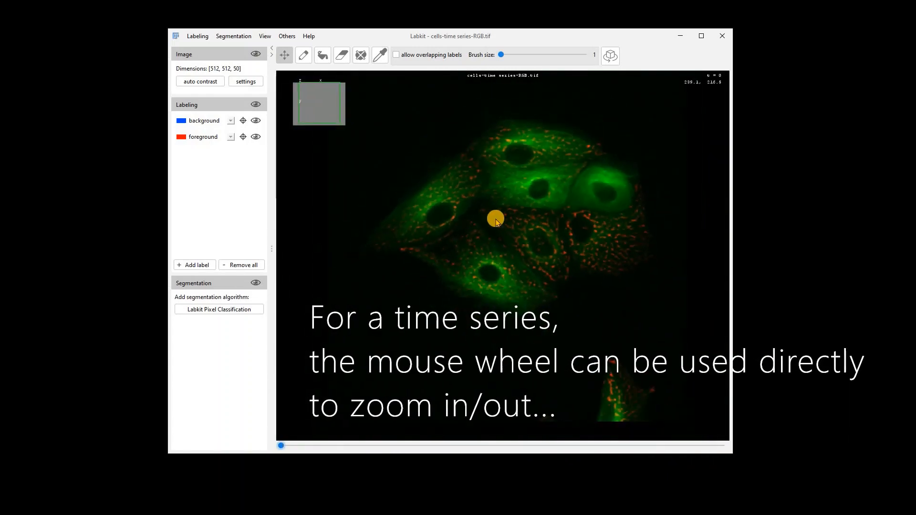
{"action": "left_click_drag", "start_coordinate": [371, 190], "coordinate": [511, 201]}
{"action": "left_click", "coordinate": [281, 51]}
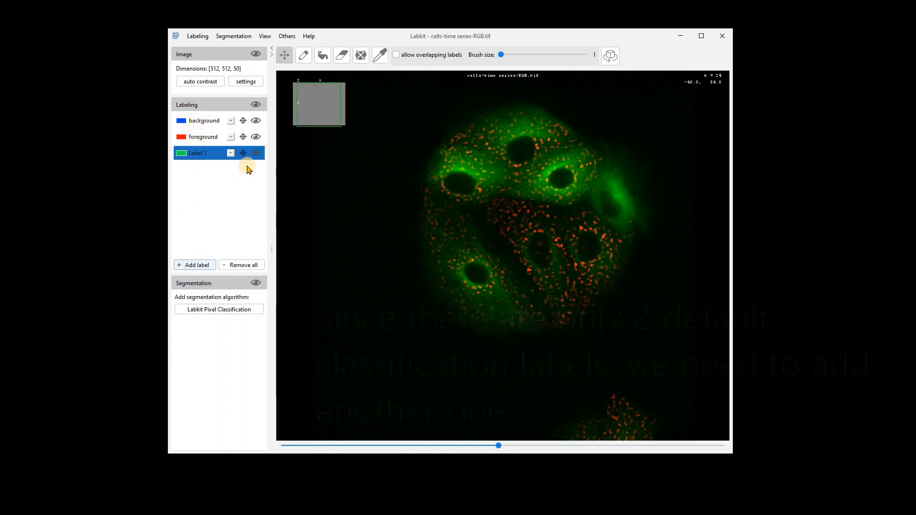
Add a third label named tubulin and rename the foreground label to puncta
{"action": "left_click", "coordinate": [229, 154]}
{"action": "left_click", "coordinate": [248, 164]}
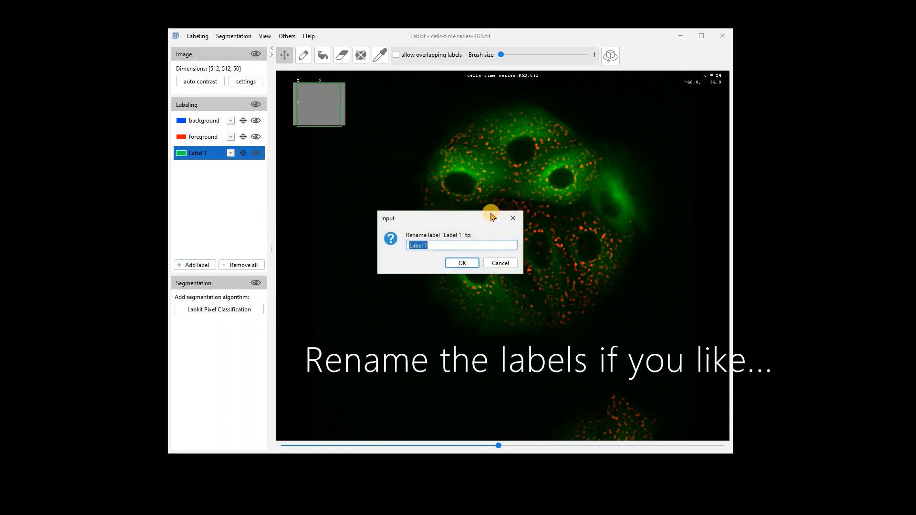
{"action": "type", "text": "tubulin"}
{"action": "key", "text": "Return"}
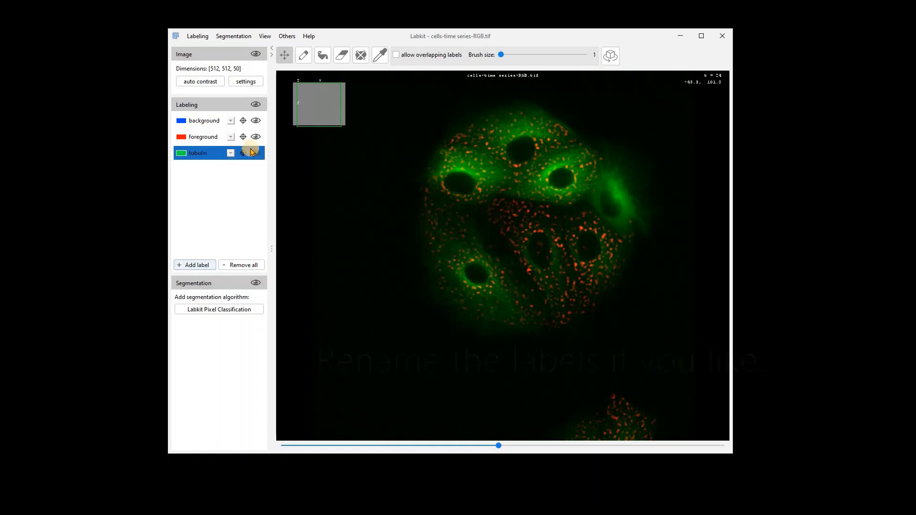
{"action": "left_click", "coordinate": [240, 149]}
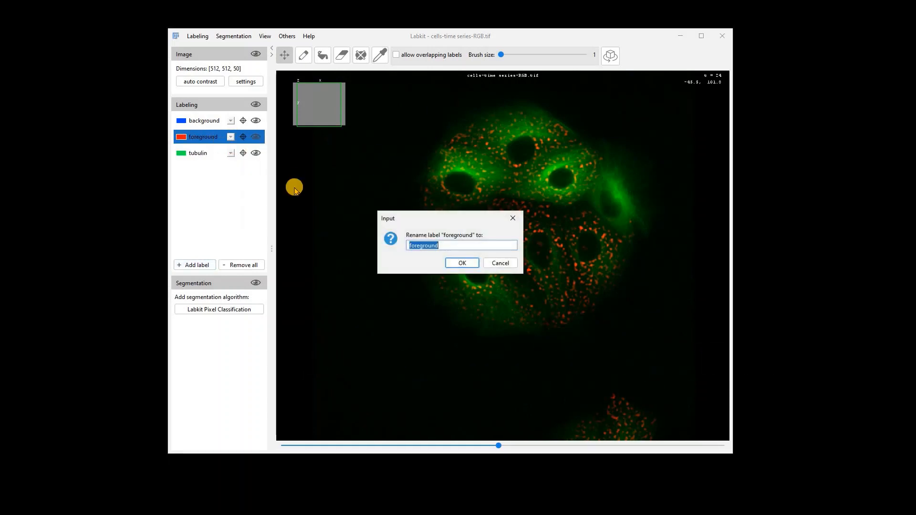
{"action": "key", "text": "Return"}
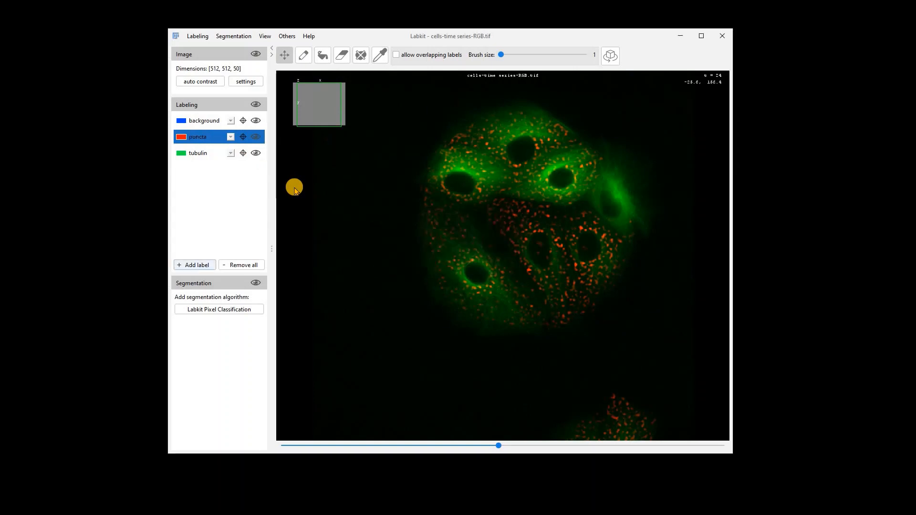
Draw background strokes inside two cell nuclei and in the dark areas outside the cells at time point 24
{"action": "scroll", "coordinate": [496, 205], "scroll_direction": "up", "scroll_amount": 5}
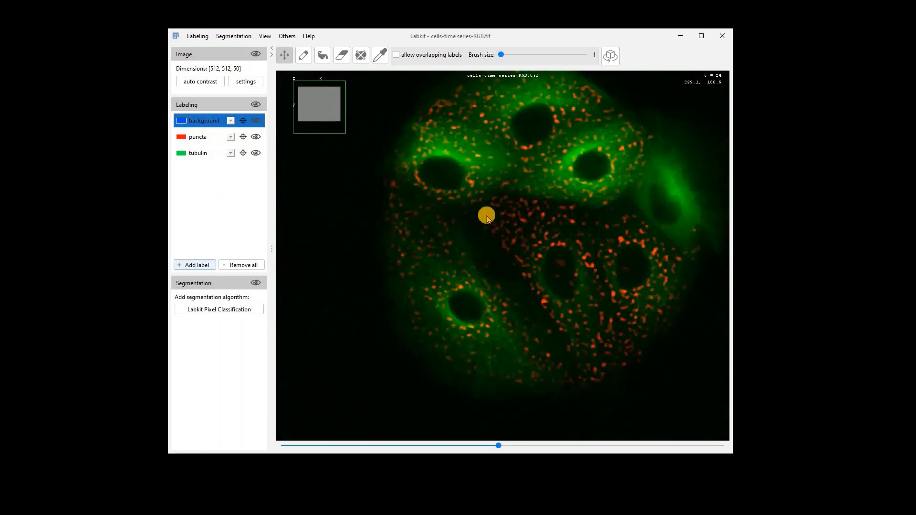
{"action": "left_click", "coordinate": [302, 56]}
{"action": "left_click_drag", "start_coordinate": [404, 149], "coordinate": [438, 163]}
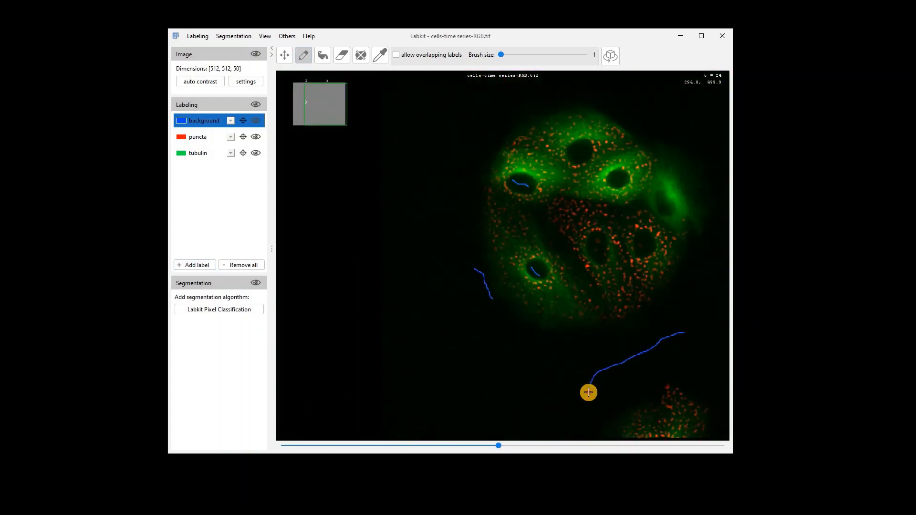
Go to an earlier time point and mark several red spots with the puncta label
{"action": "left_click_drag", "start_coordinate": [498, 445], "coordinate": [354, 445]}
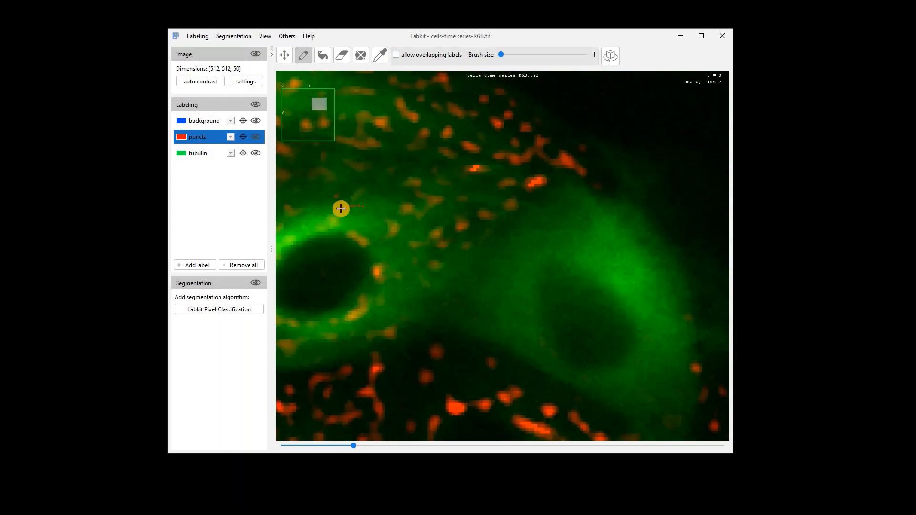
{"action": "scroll", "coordinate": [341, 208], "scroll_direction": "down", "scroll_amount": 8}
{"action": "scroll", "coordinate": [392, 305], "scroll_direction": "up", "scroll_amount": 8}
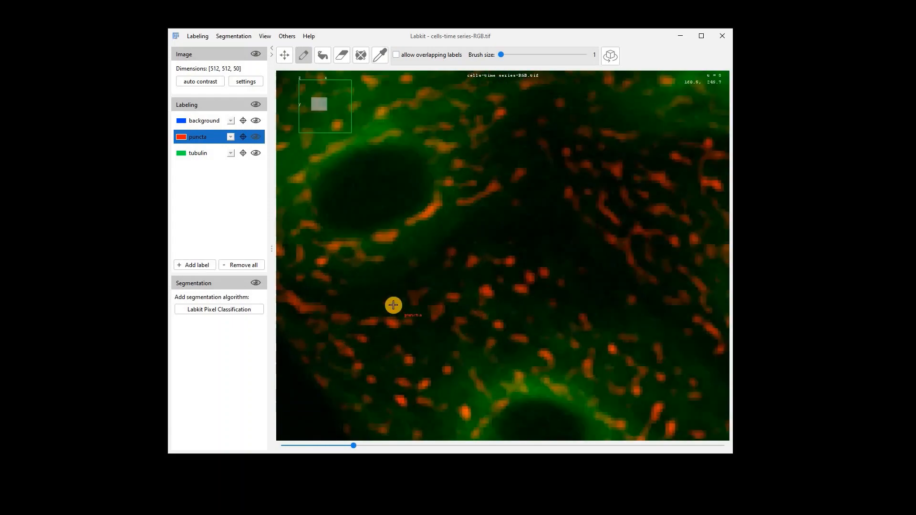
{"action": "left_click", "coordinate": [304, 217]}
{"action": "left_click", "coordinate": [329, 213]}
{"action": "left_click", "coordinate": [390, 200]}
{"action": "left_click", "coordinate": [372, 203]}
Draw tubulin strokes on green cell areas at the earlier time point and at time point 27, adding background strokes in two nuclei there
{"action": "left_click", "coordinate": [196, 155]}
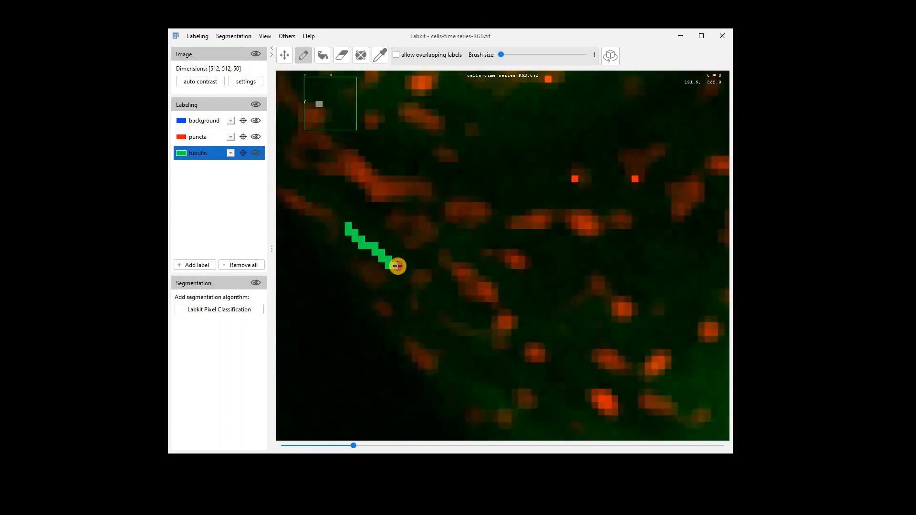
{"action": "mouse_move", "coordinate": [501, 186]}
{"action": "left_mouse_down"}
{"action": "mouse_move", "coordinate": [447, 291]}
{"action": "mouse_move", "coordinate": [521, 204]}
{"action": "left_mouse_up"}
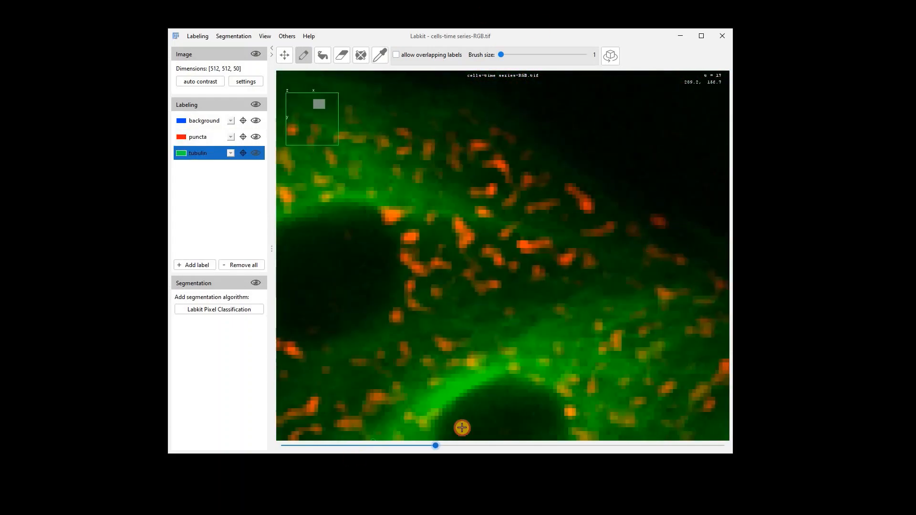
{"action": "left_click_drag", "start_coordinate": [436, 445], "coordinate": [525, 445]}
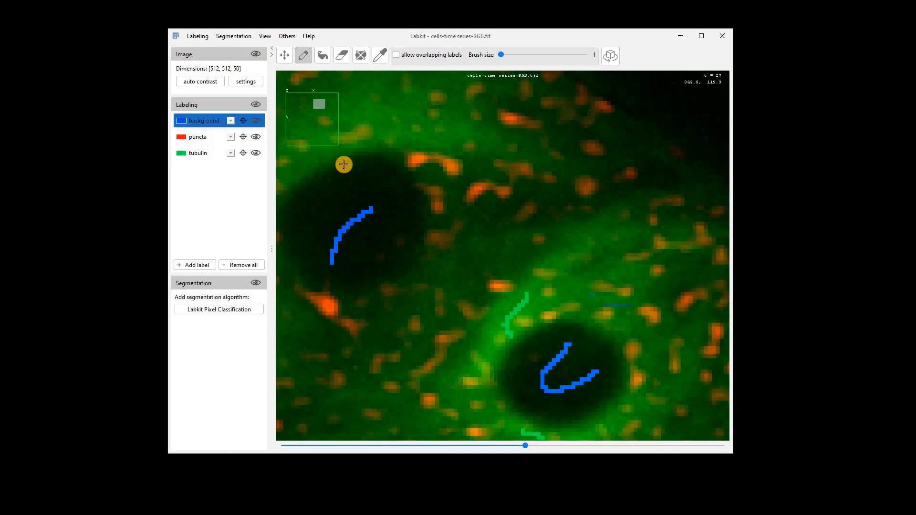
Add a Labkit Pixel Classification, train it on the three labels, and browse the segmentation back to the first time point
{"action": "scroll", "coordinate": [589, 205], "scroll_direction": "down", "scroll_amount": 10}
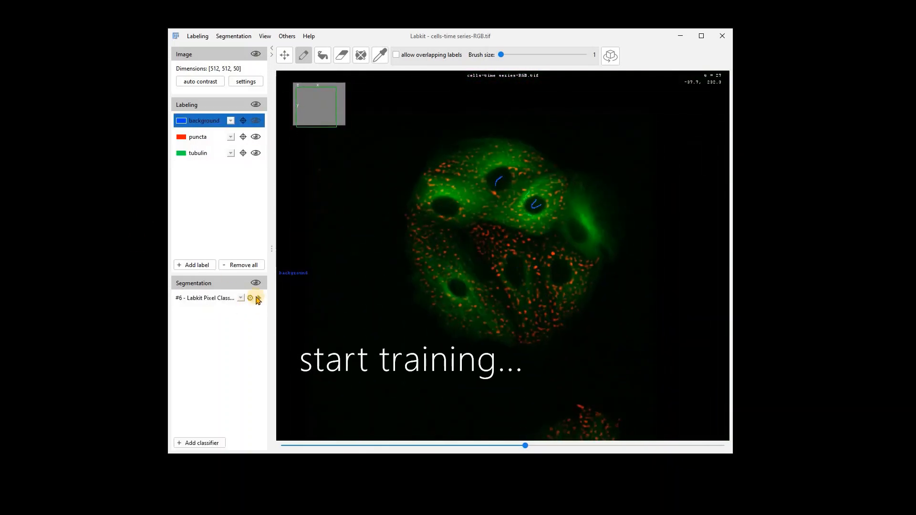
{"action": "left_click", "coordinate": [257, 298]}
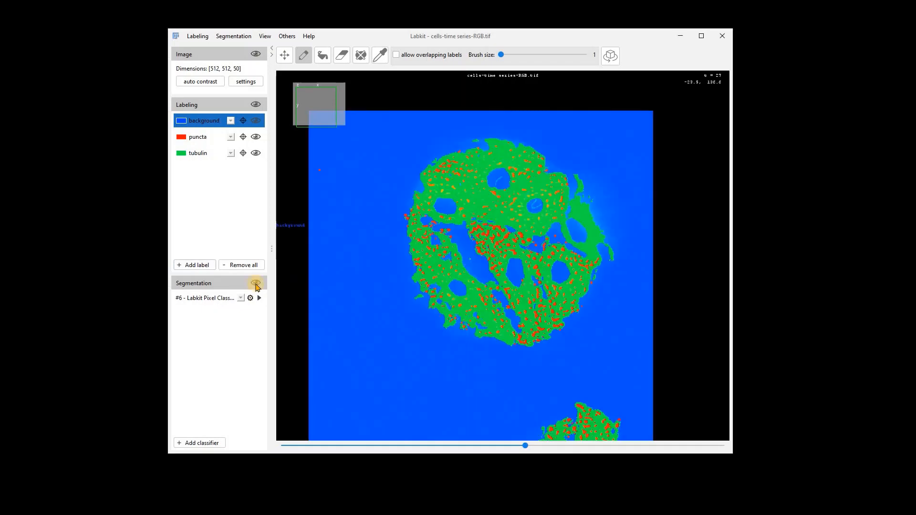
{"action": "left_click_drag", "start_coordinate": [525, 445], "coordinate": [374, 445]}
{"action": "left_click_drag", "start_coordinate": [610, 452], "coordinate": [281, 449]}
Show the trained classifier's segmentation result in ImageJ and move through the output stack to frame 20
{"action": "left_click", "coordinate": [241, 299]}
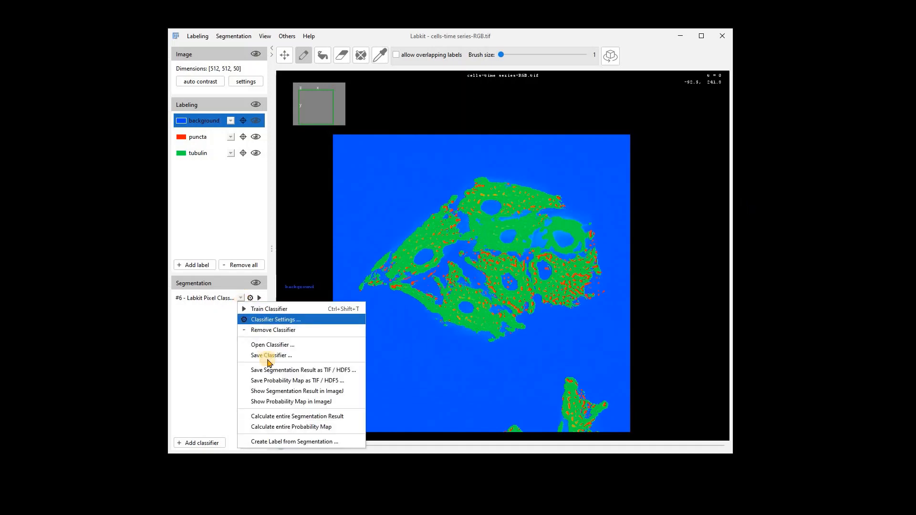
{"action": "left_click", "coordinate": [286, 391]}
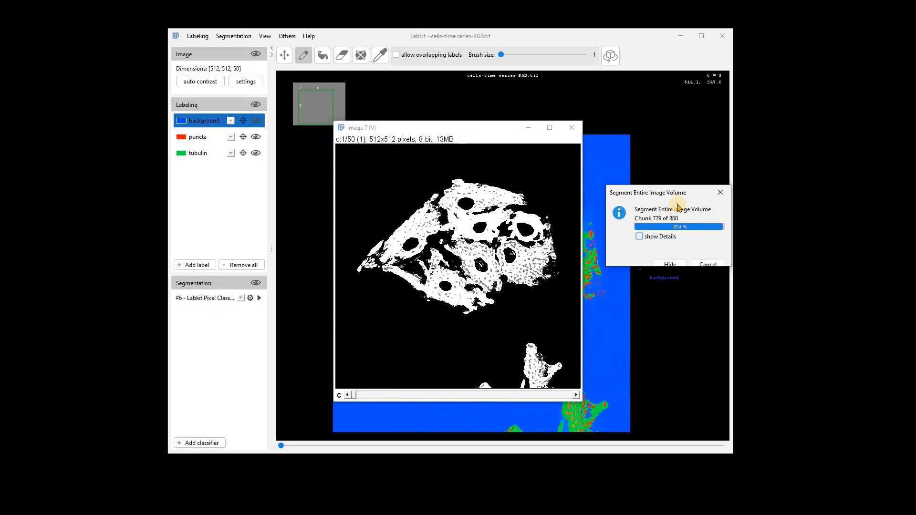
{"action": "left_click_drag", "start_coordinate": [351, 394], "coordinate": [454, 407]}
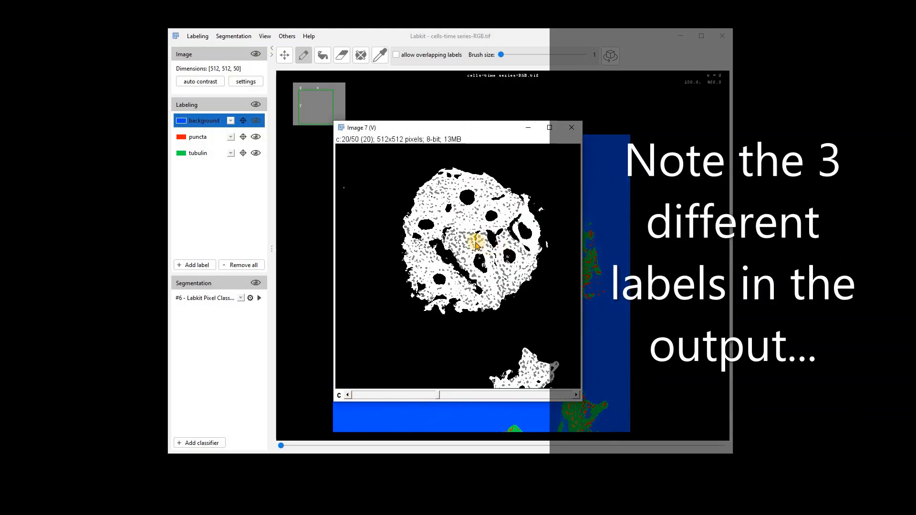
Examine the three label values in the segmentation output up close and at frame 48, and close the output image
{"action": "scroll", "coordinate": [470, 243], "scroll_direction": "up", "scroll_amount": 5}
{"action": "left_click_drag", "start_coordinate": [511, 130], "coordinate": [450, 75]}
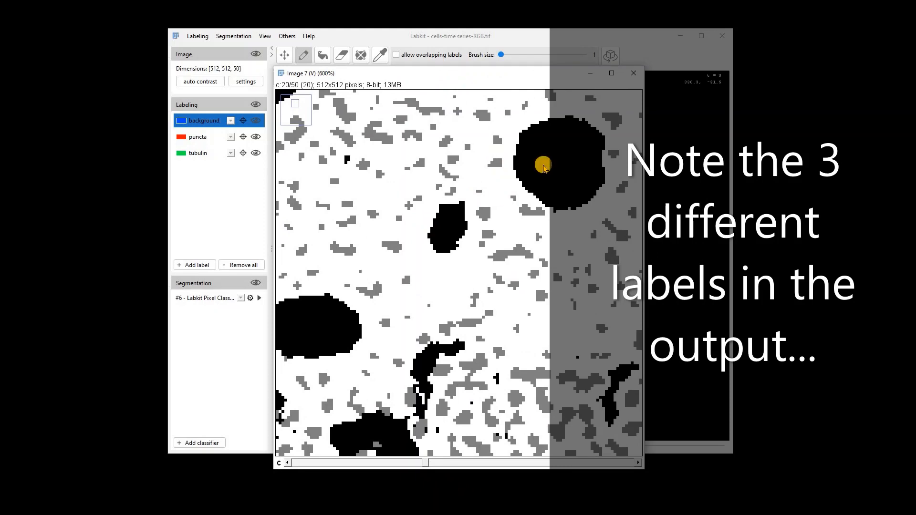
{"action": "scroll", "coordinate": [403, 292], "scroll_direction": "down", "scroll_amount": 20}
{"action": "right_click", "coordinate": [449, 288]}
{"action": "right_click", "coordinate": [448, 288]}
{"action": "right_click", "coordinate": [453, 287]}
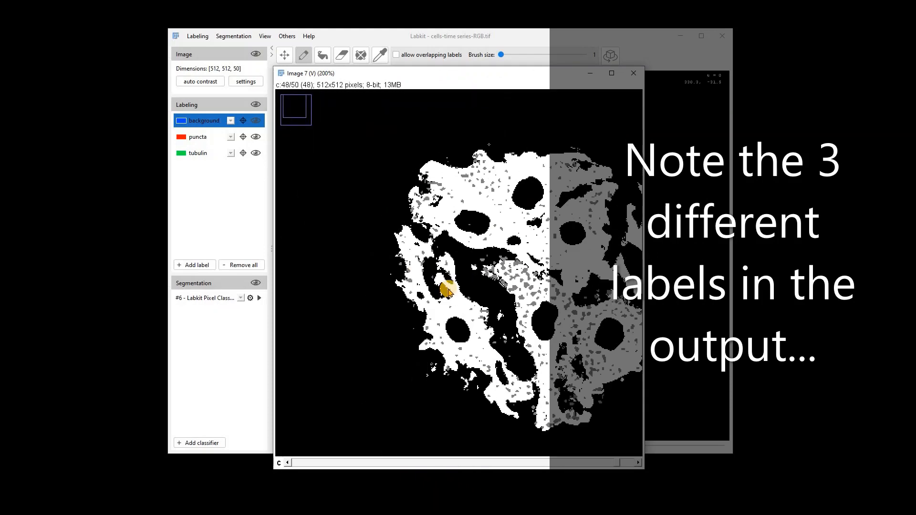
{"action": "right_click", "coordinate": [455, 287]}
{"action": "right_click", "coordinate": [454, 286]}
{"action": "left_click_drag", "start_coordinate": [344, 75], "coordinate": [394, 99]}
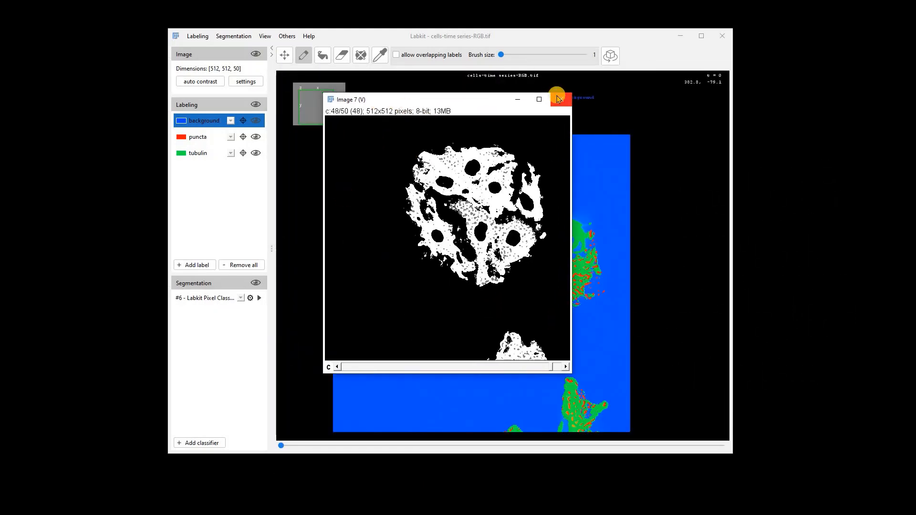
{"action": "left_click", "coordinate": [557, 95]}
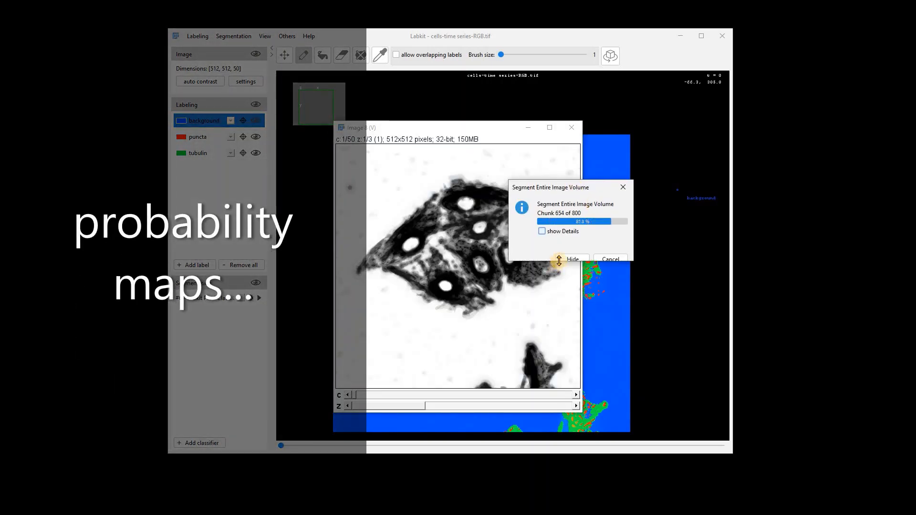
Browse the probability map image in ImageJ through its class slices and time frames
{"action": "left_click_drag", "start_coordinate": [399, 406], "coordinate": [470, 415]}
{"action": "left_click_drag", "start_coordinate": [354, 395], "coordinate": [466, 417]}
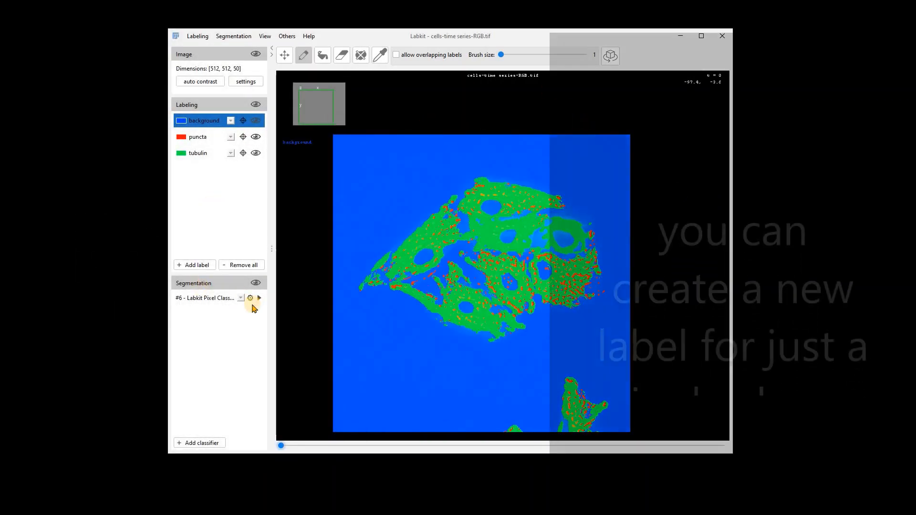
Create a new label from the classifier's segmentation for the puncta class only and select that label
{"action": "left_click", "coordinate": [250, 298]}
{"action": "left_click", "coordinate": [280, 442]}
{"action": "left_click", "coordinate": [529, 222]}
{"action": "left_click", "coordinate": [491, 242]}
{"action": "left_click", "coordinate": [481, 239]}
{"action": "left_click", "coordinate": [215, 172]}
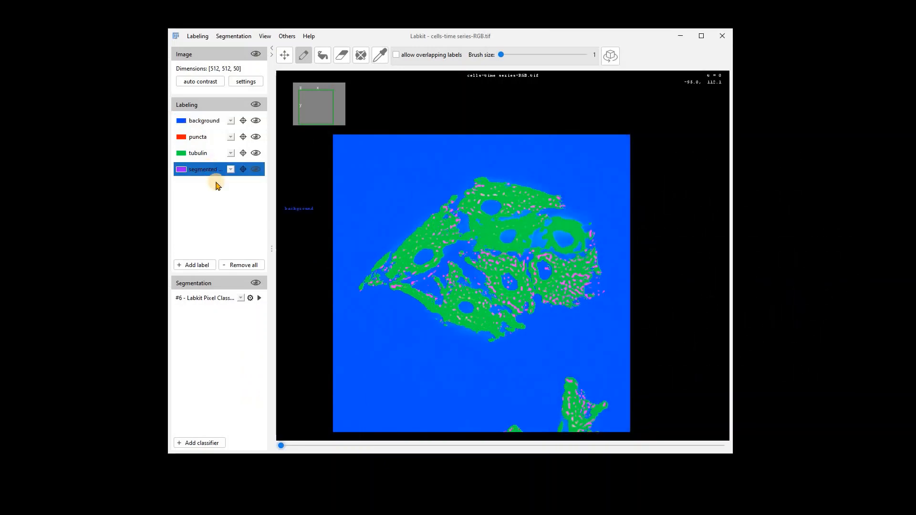
Hide the segmentation overlay and inspect the segmented puncta label at time point 24, toggling the labeling visibility for comparison
{"action": "left_click", "coordinate": [257, 284]}
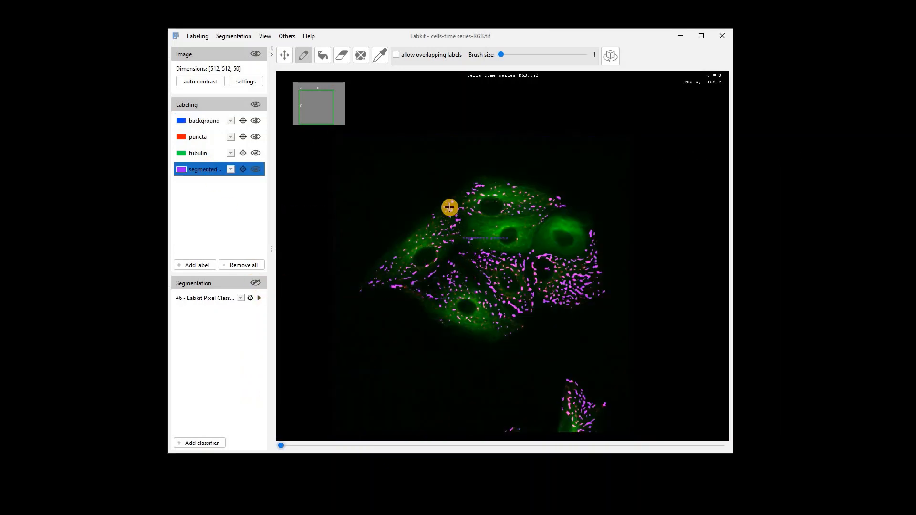
{"action": "left_click_drag", "start_coordinate": [281, 445], "coordinate": [498, 446]}
{"action": "left_click", "coordinate": [234, 119]}
{"action": "left_click", "coordinate": [257, 105]}
{"action": "left_click", "coordinate": [256, 105]}
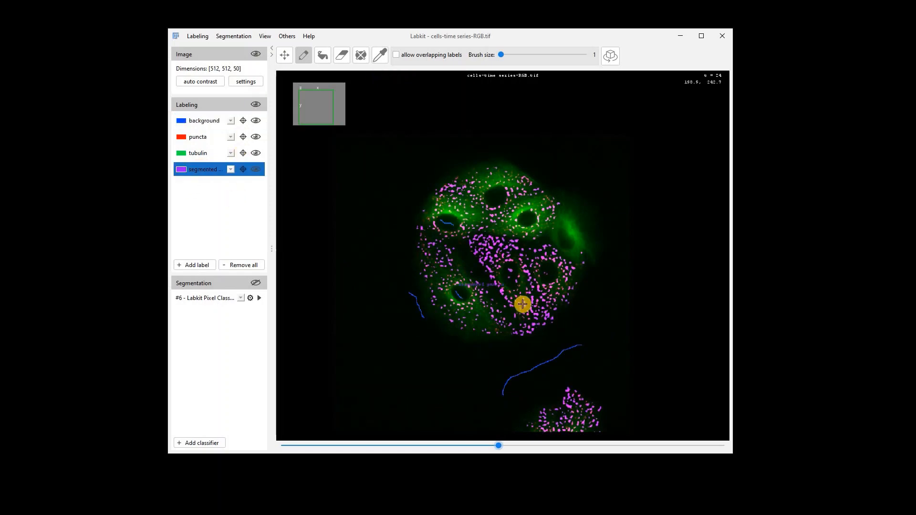
{"action": "scroll", "coordinate": [455, 295], "scroll_direction": "up", "scroll_amount": 2}
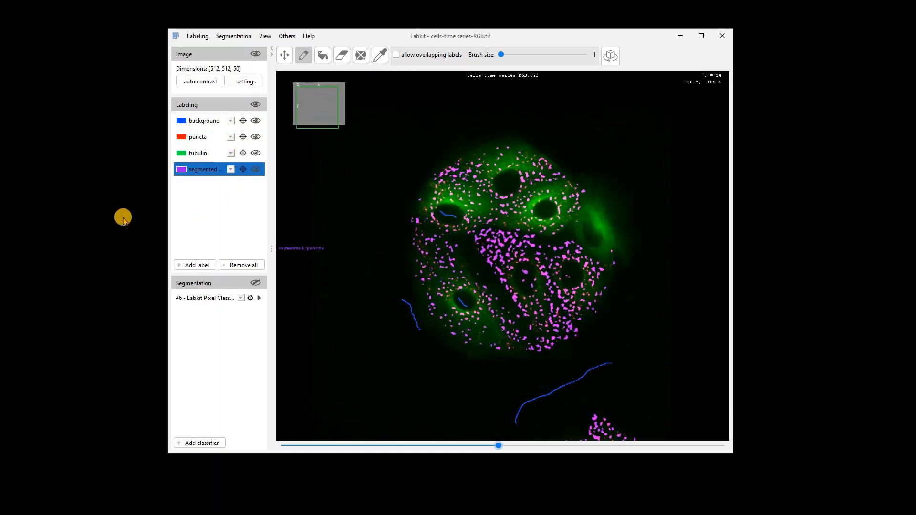
Show the segmented puncta label as a bitmap in ImageJ, check the stack, and close the bitmap image
{"action": "left_click", "coordinate": [230, 170]}
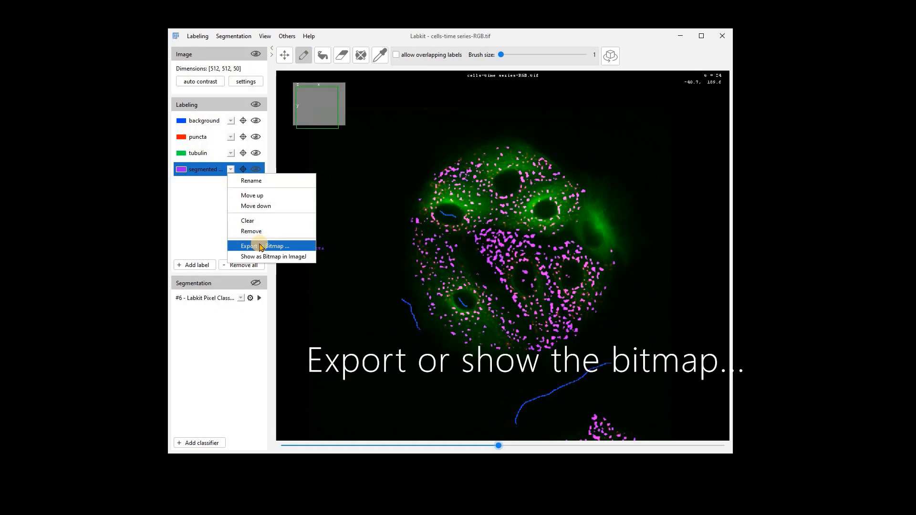
{"action": "left_click", "coordinate": [265, 258]}
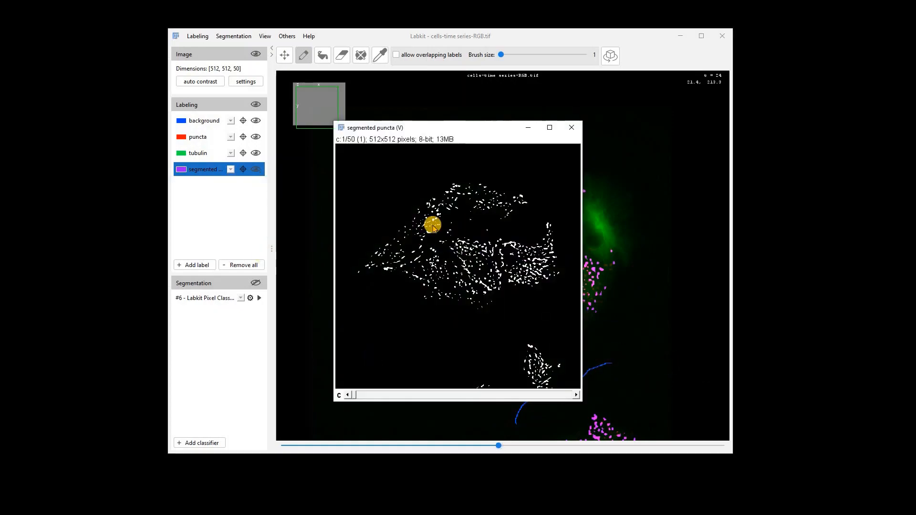
{"action": "mouse_move", "coordinate": [353, 396]}
{"action": "left_mouse_down"}
{"action": "mouse_move", "coordinate": [476, 394]}
{"action": "mouse_move", "coordinate": [354, 395]}
{"action": "left_mouse_up"}
{"action": "left_click", "coordinate": [573, 128]}
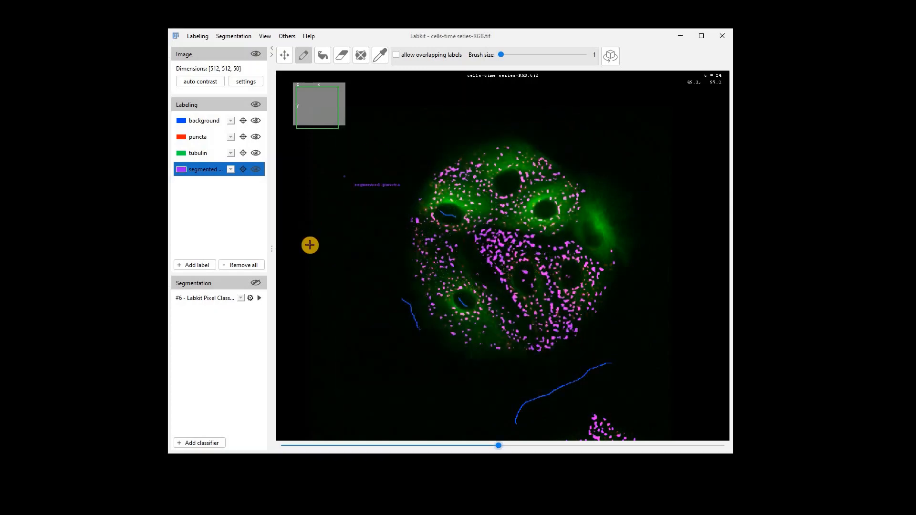
Remove all labels from the time series and close Labkit
{"action": "left_click", "coordinate": [200, 123]}
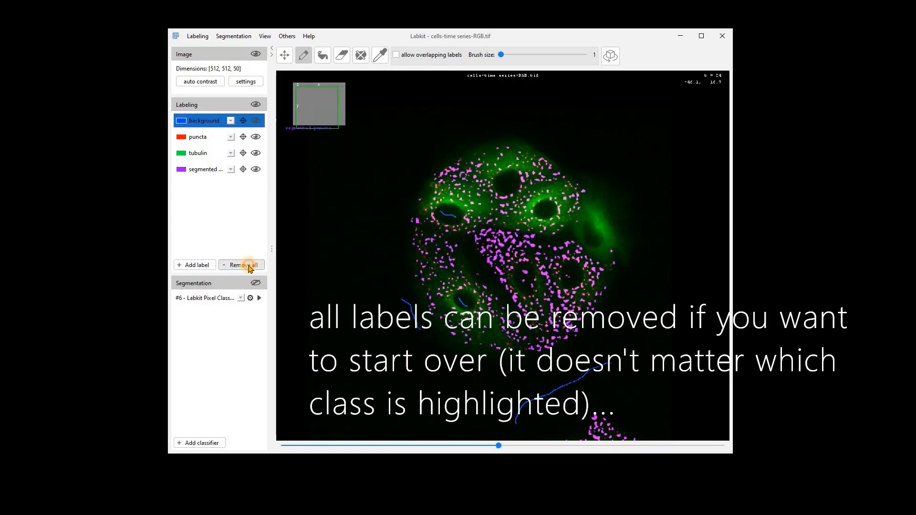
{"action": "left_click", "coordinate": [242, 265]}
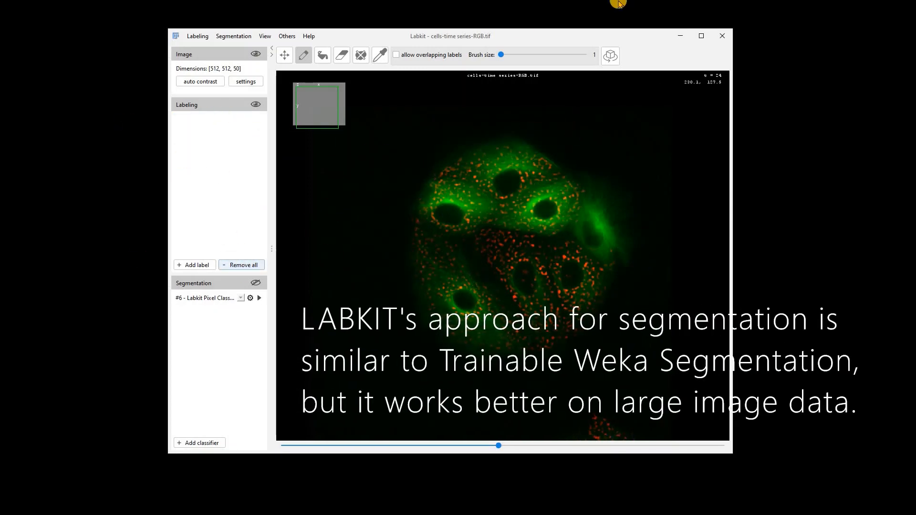
{"action": "left_click", "coordinate": [722, 40]}
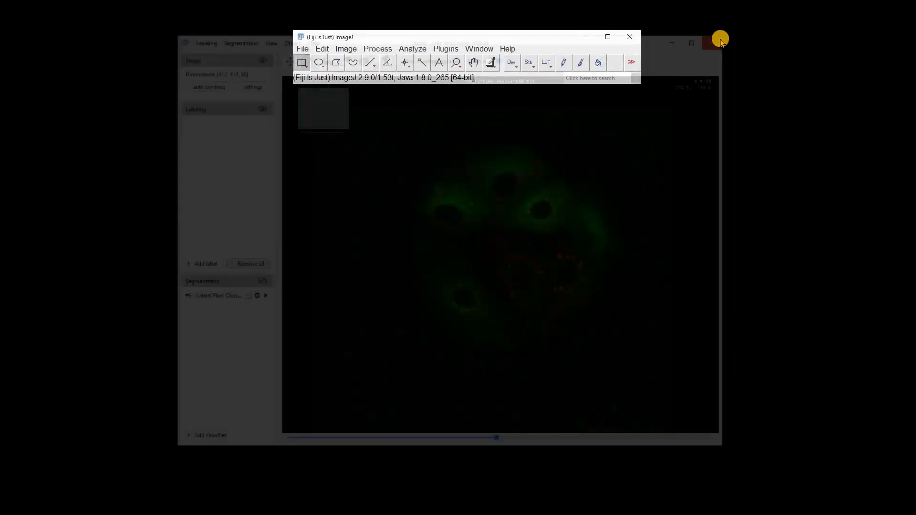